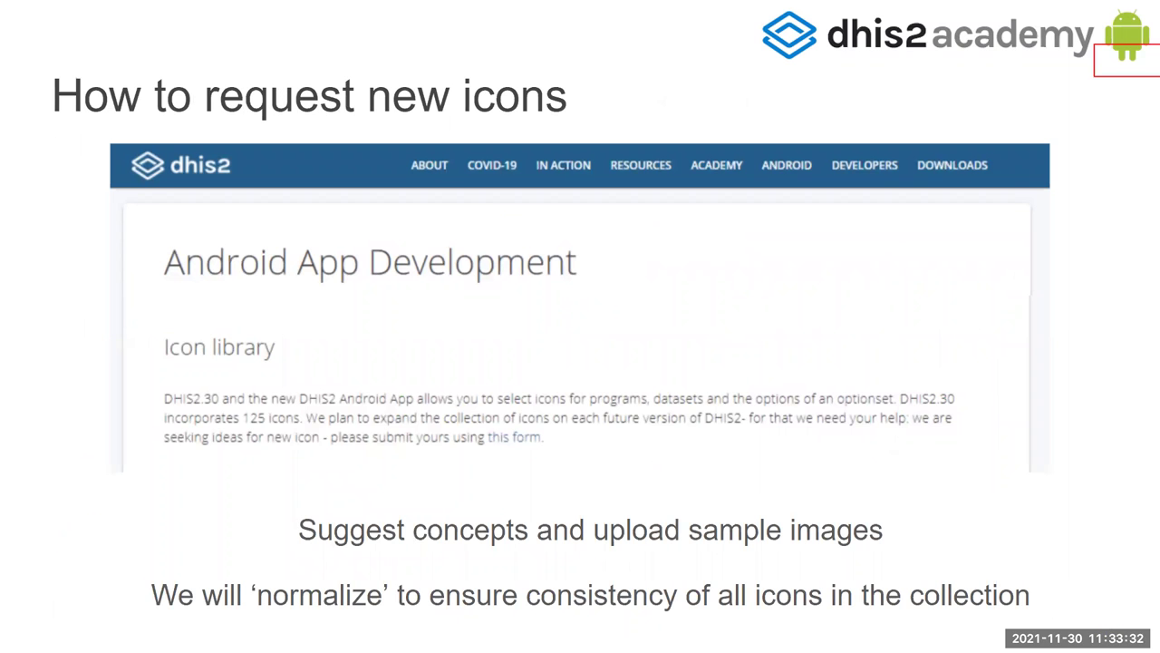
pyautogui.press('Right')
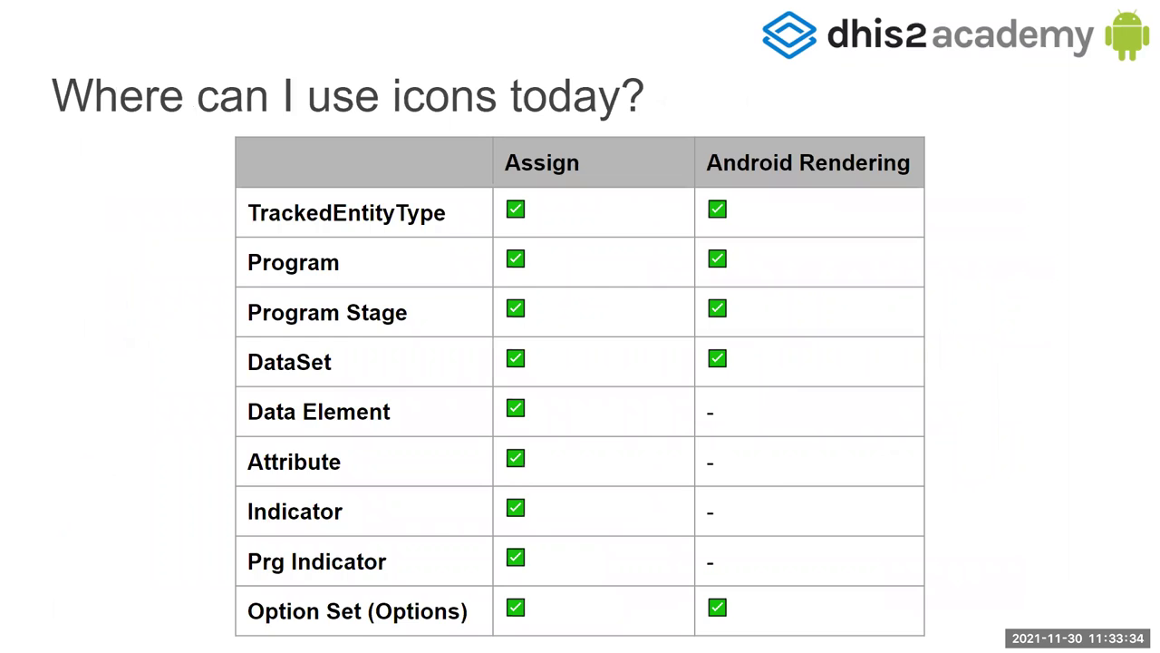
pyautogui.press('Right')
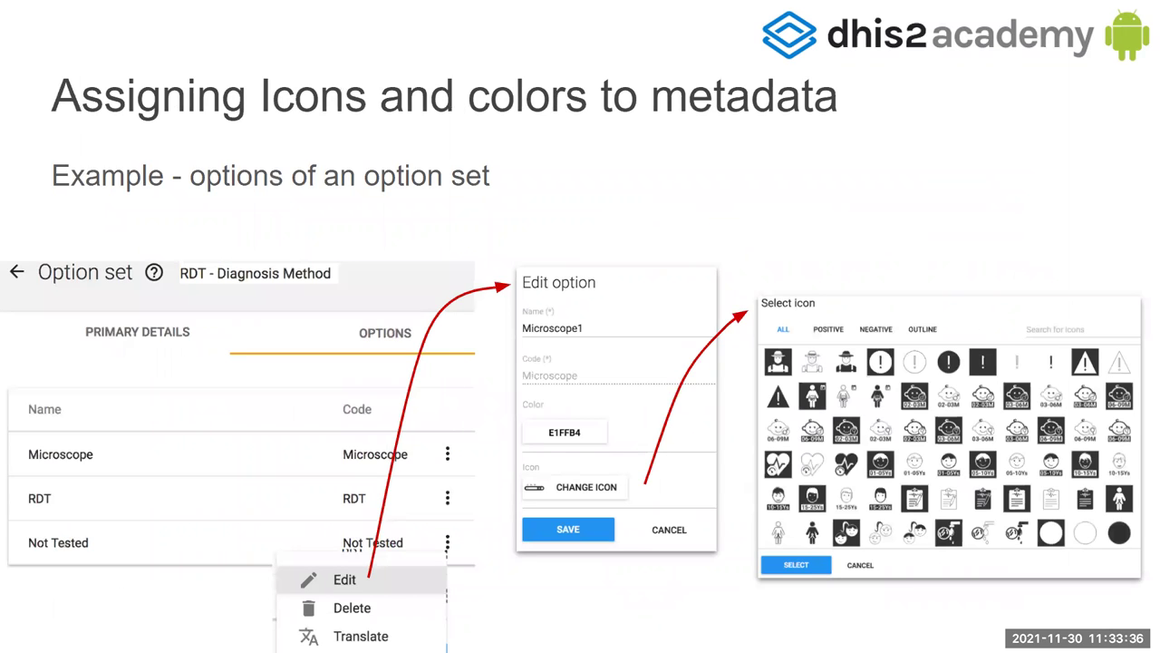
pyautogui.press('Right')
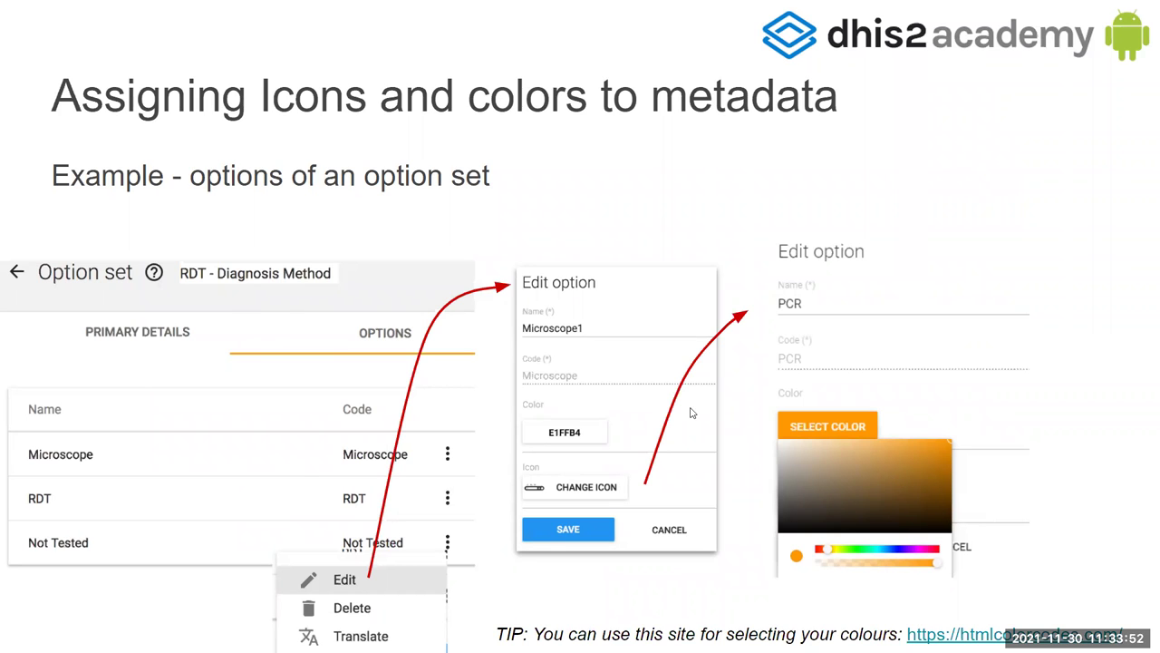
pyautogui.press('Right')
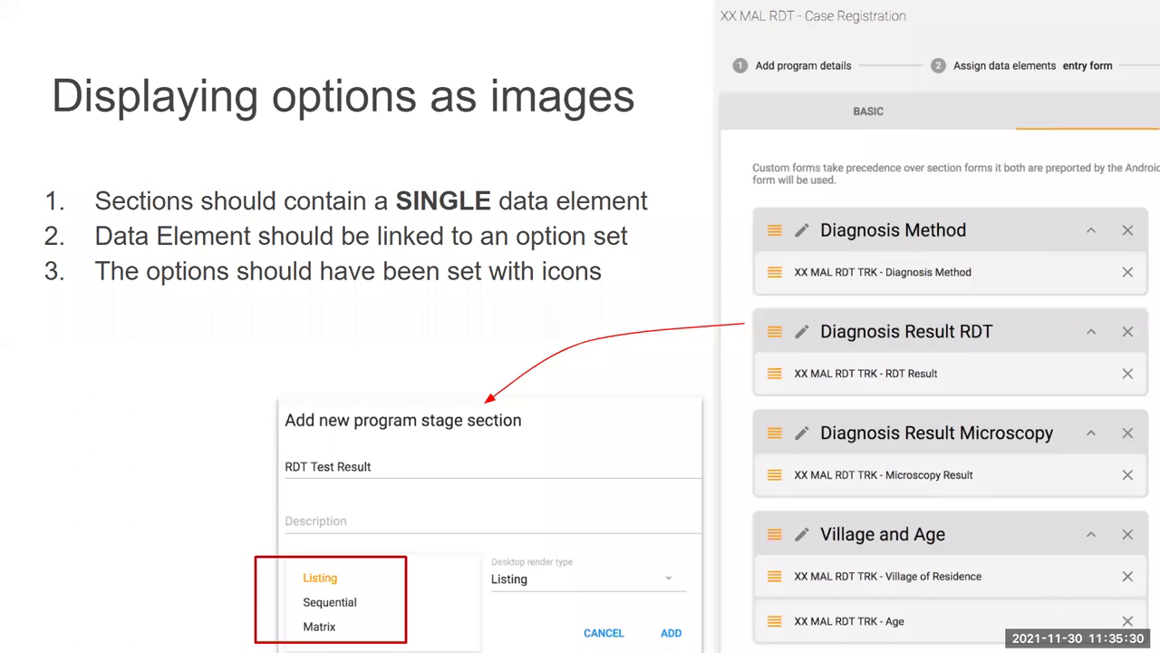
pyautogui.press('Right')
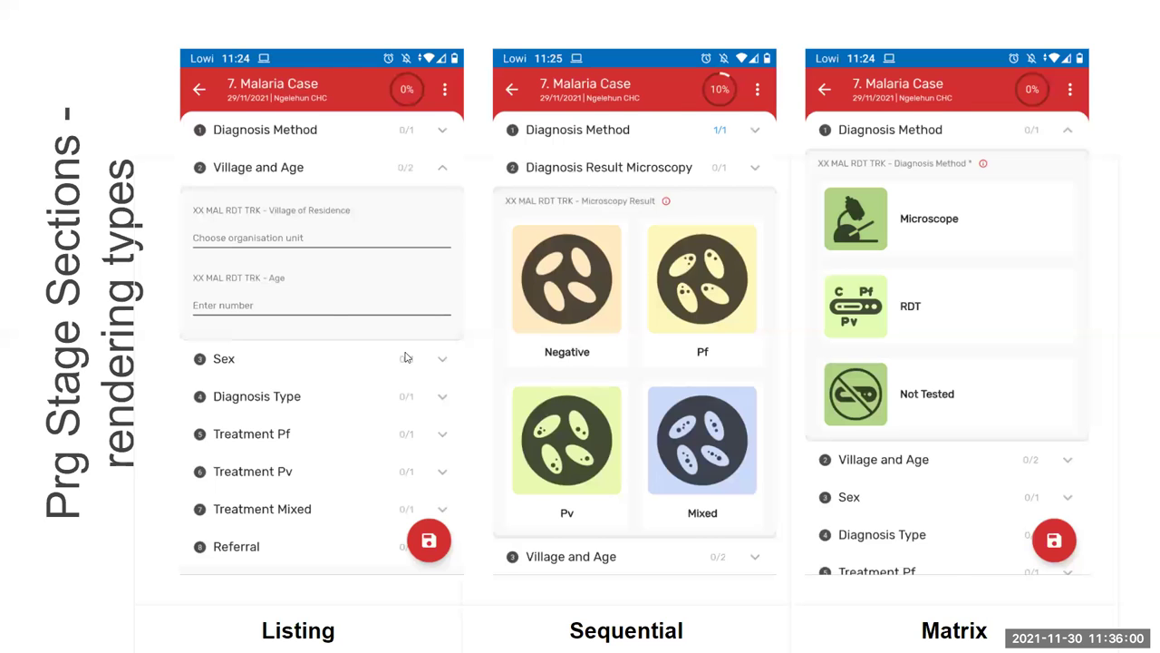
pyautogui.press('Right')
pyautogui.press('Right')
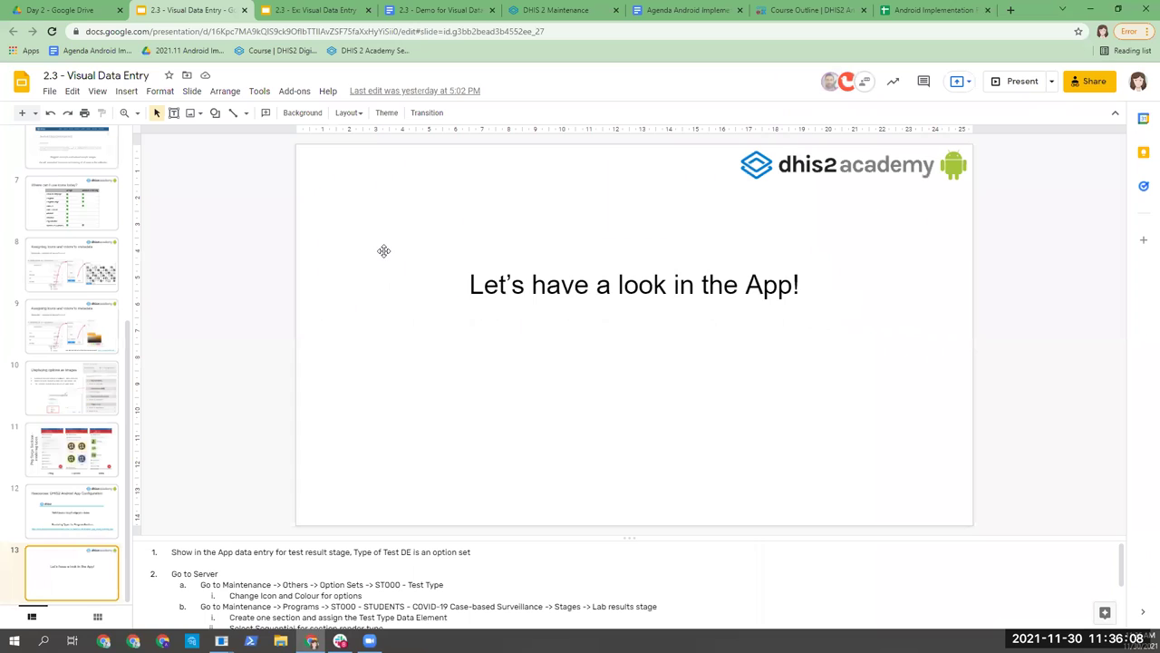
# - Switch to the mirrored Android phone and open the case with value 85 in the ST001-COVID-19 Case-based Surveillance program
pyautogui.hotkey('alt', 'Tab')
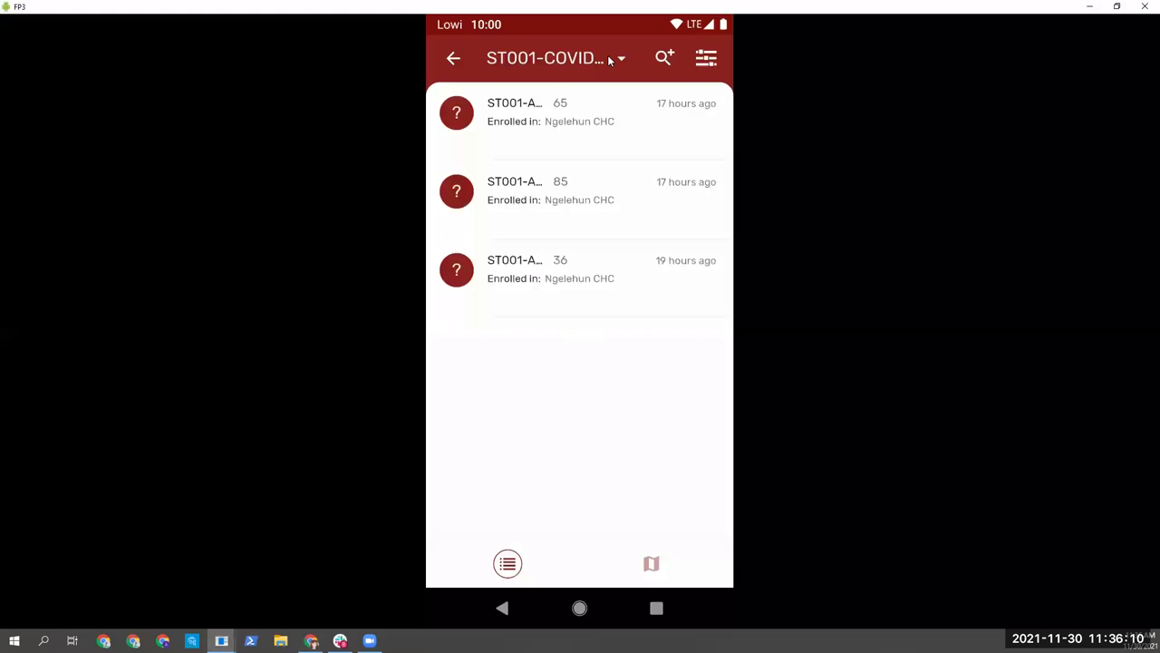
pyautogui.click(453, 60)
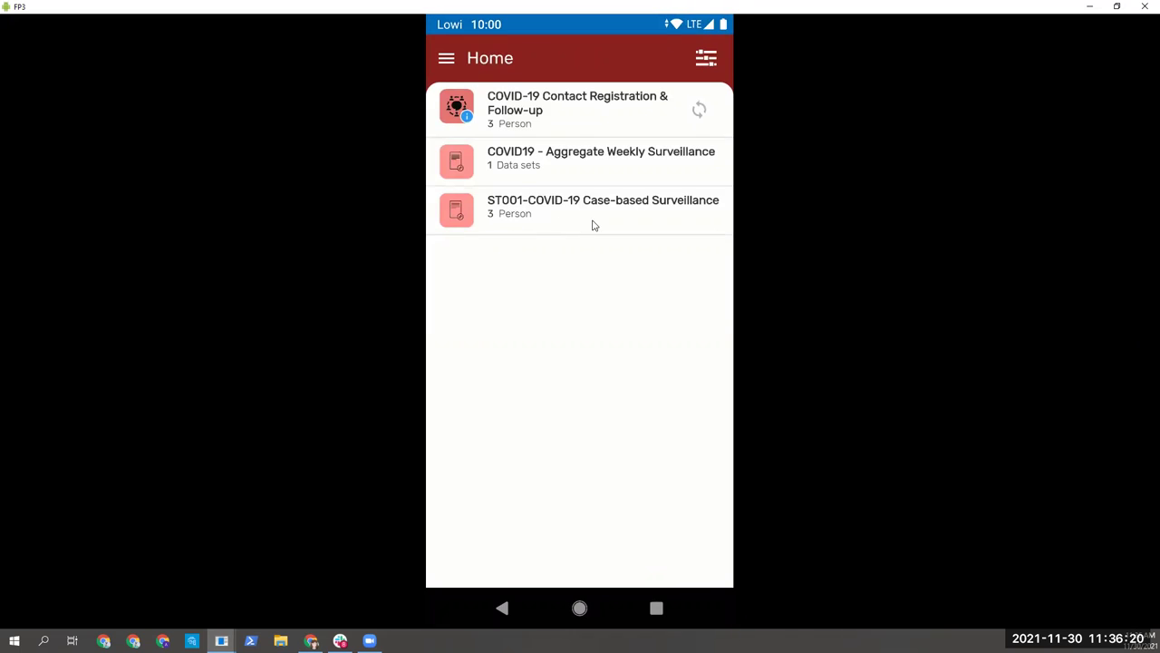
pyautogui.click(534, 222)
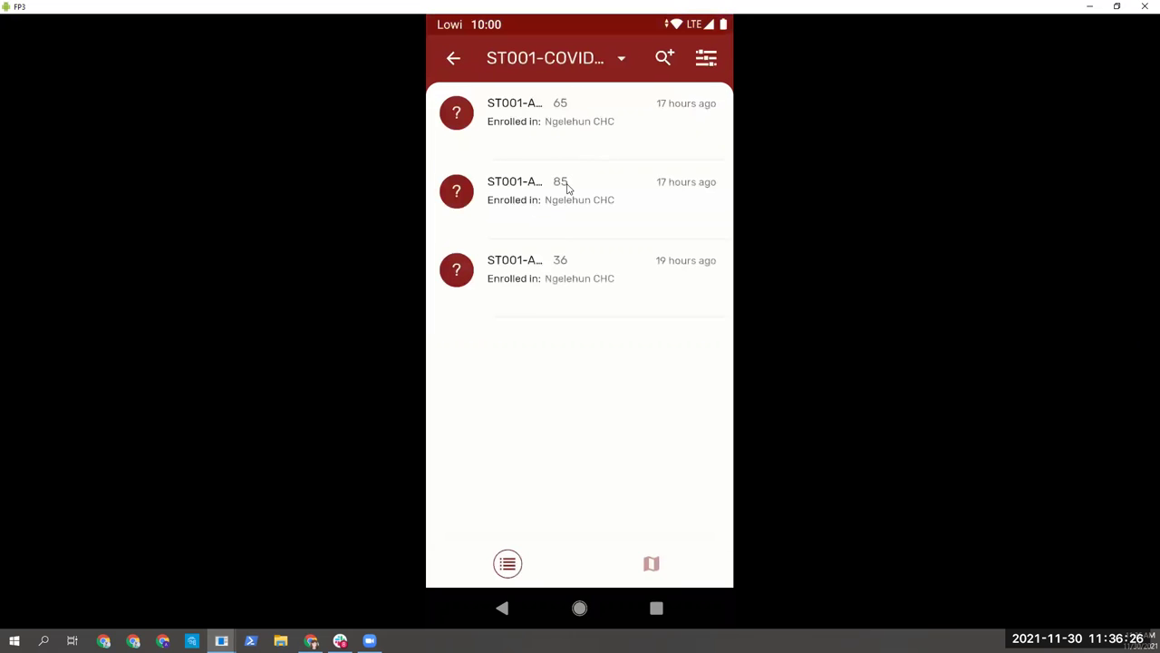
pyautogui.click(568, 188)
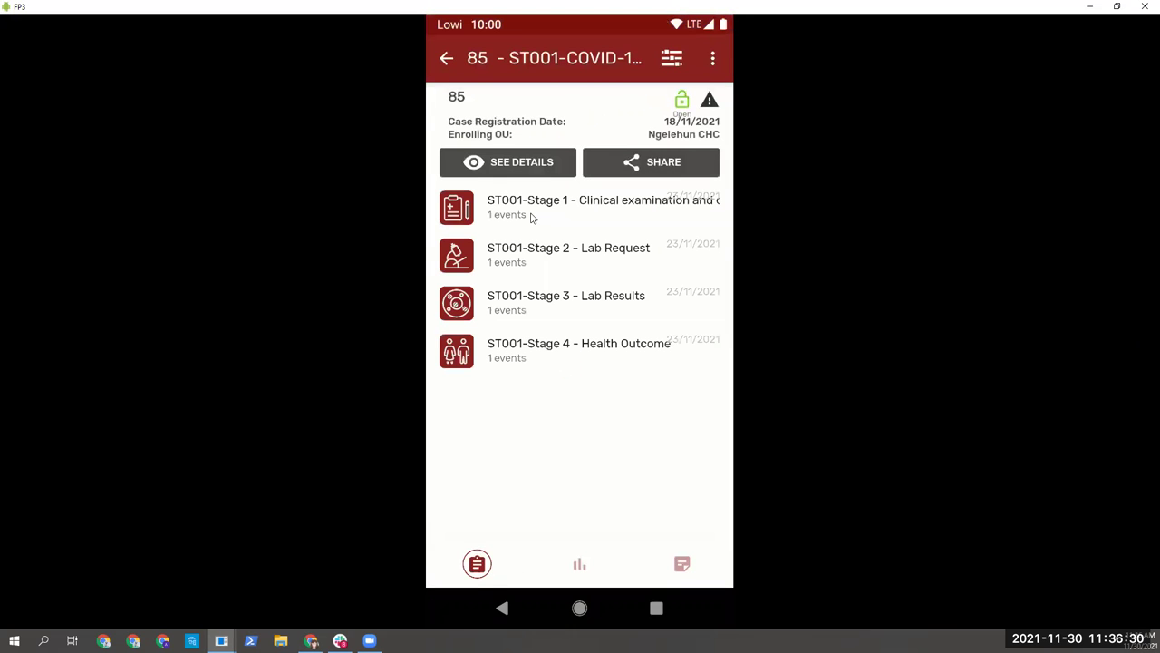
# - Open the 23/11/2021 event of ST001-Stage 3 - Lab Results and view the answer options for Test Result without choosing one
pyautogui.click(564, 306)
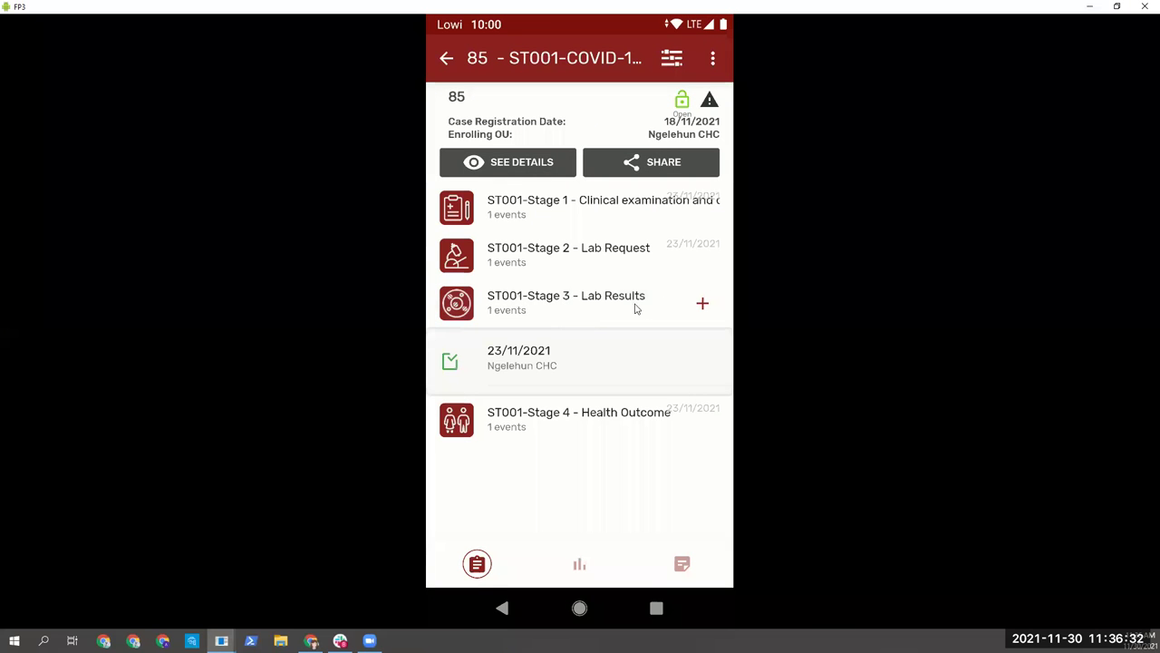
pyautogui.click(560, 353)
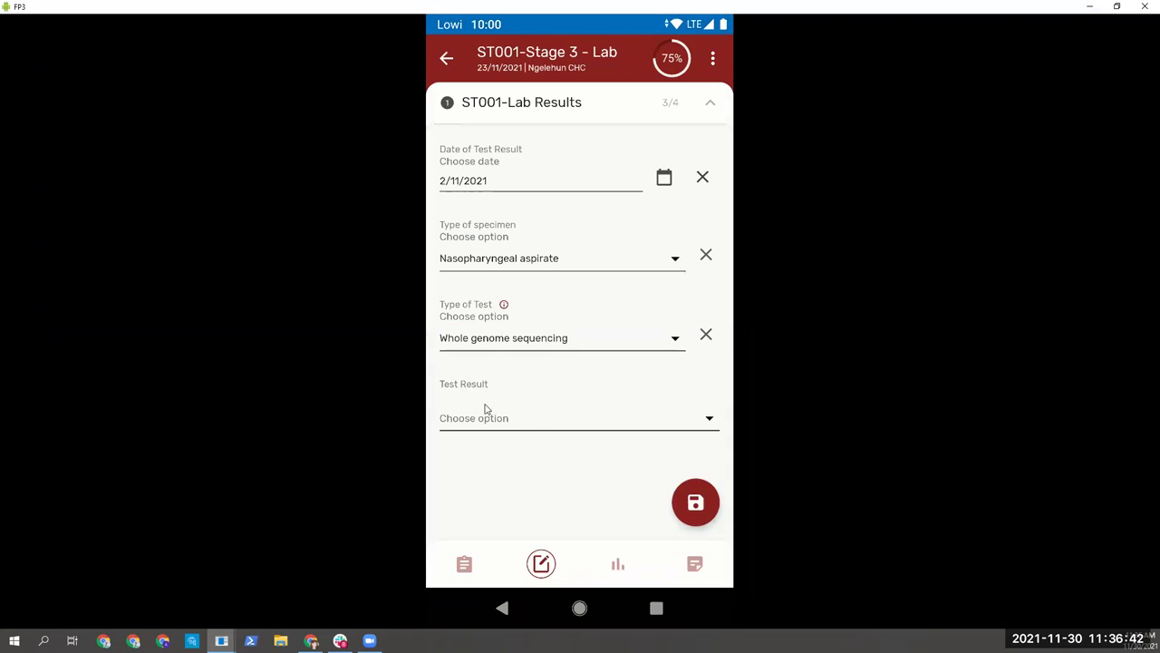
pyautogui.click(535, 421)
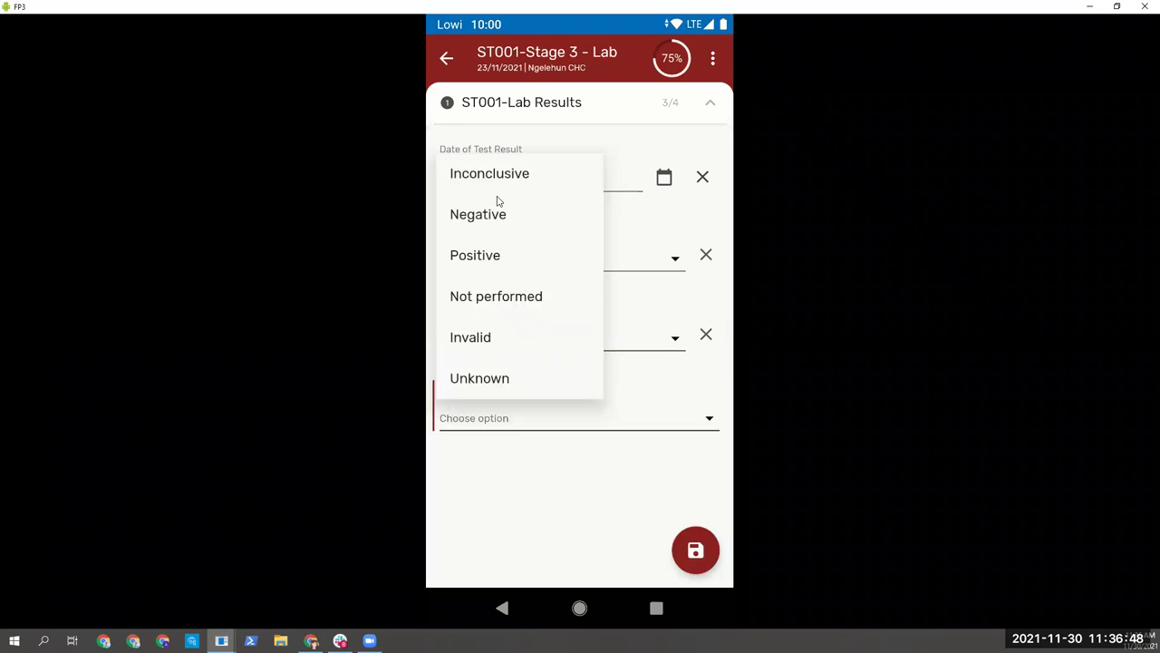
pyautogui.click(598, 447)
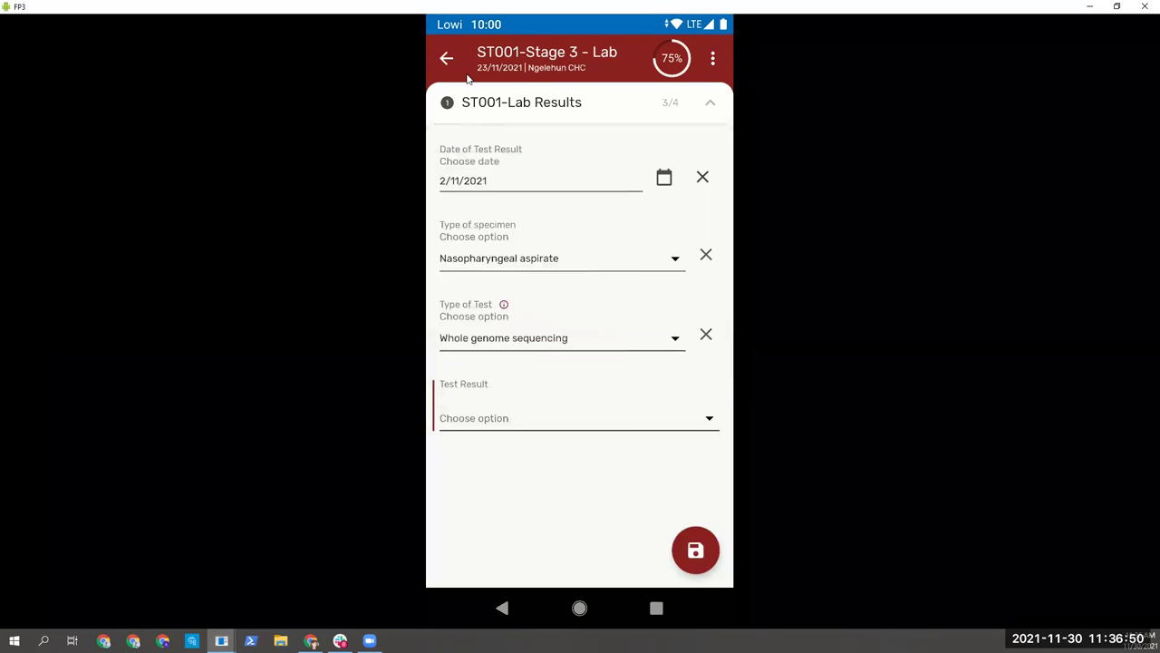
# - Switch back to DHIS2 in the browser, search the apps for "main" and open the Maintenance app
pyautogui.hotkey('alt', 'Tab')
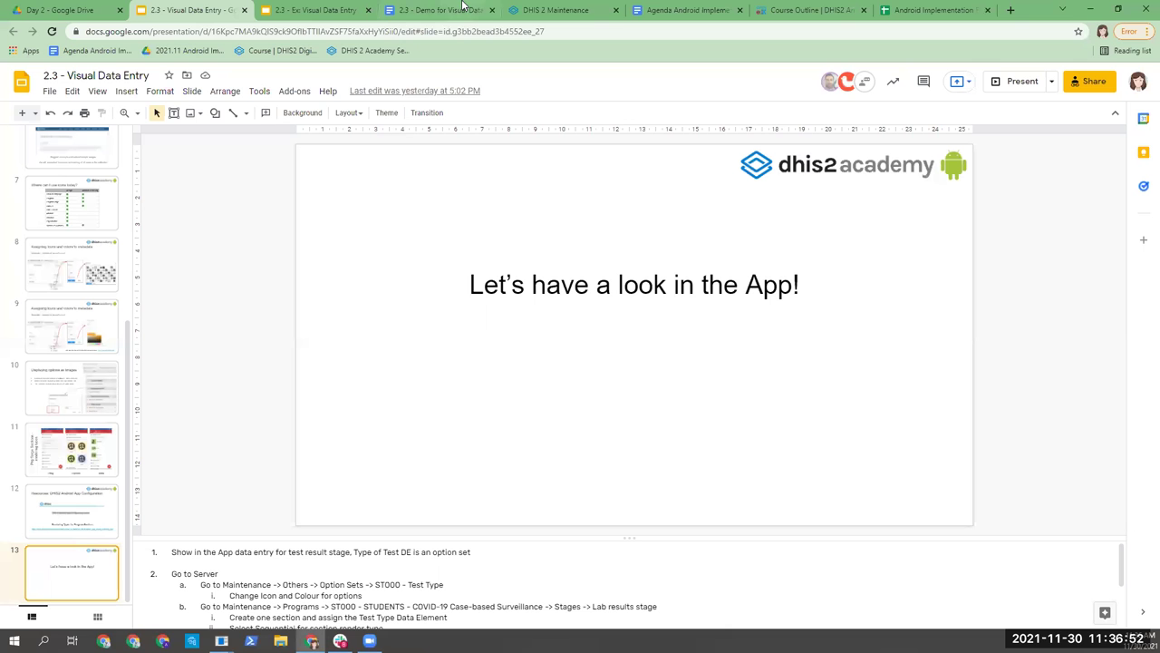
pyautogui.click(544, 11)
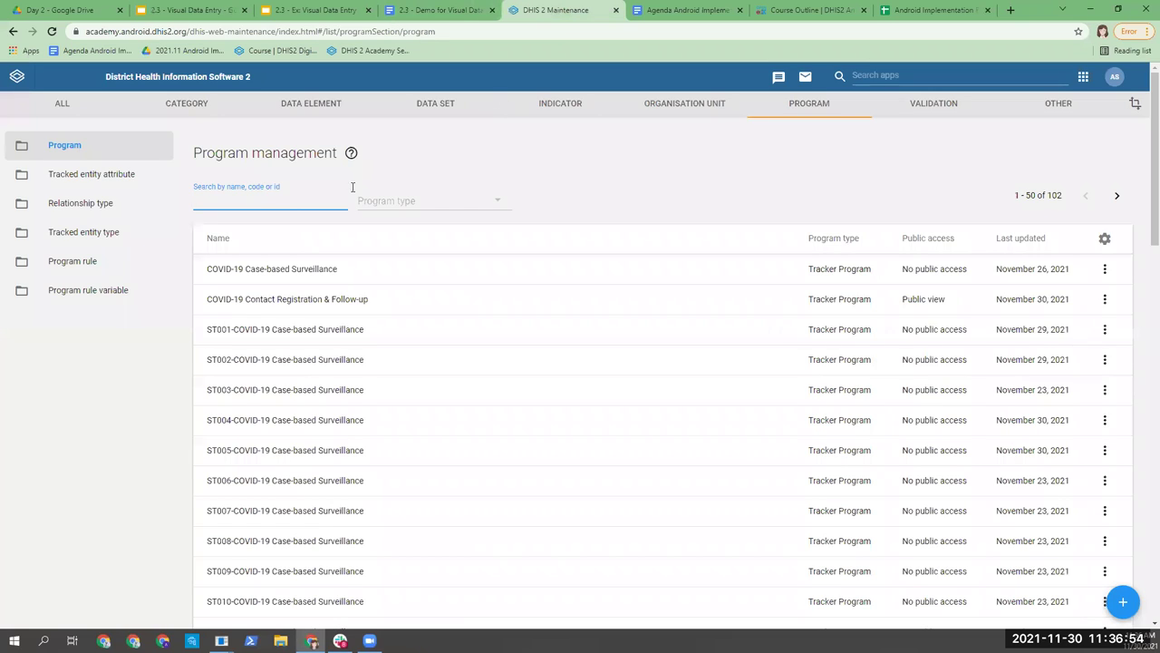
pyautogui.click(997, 76)
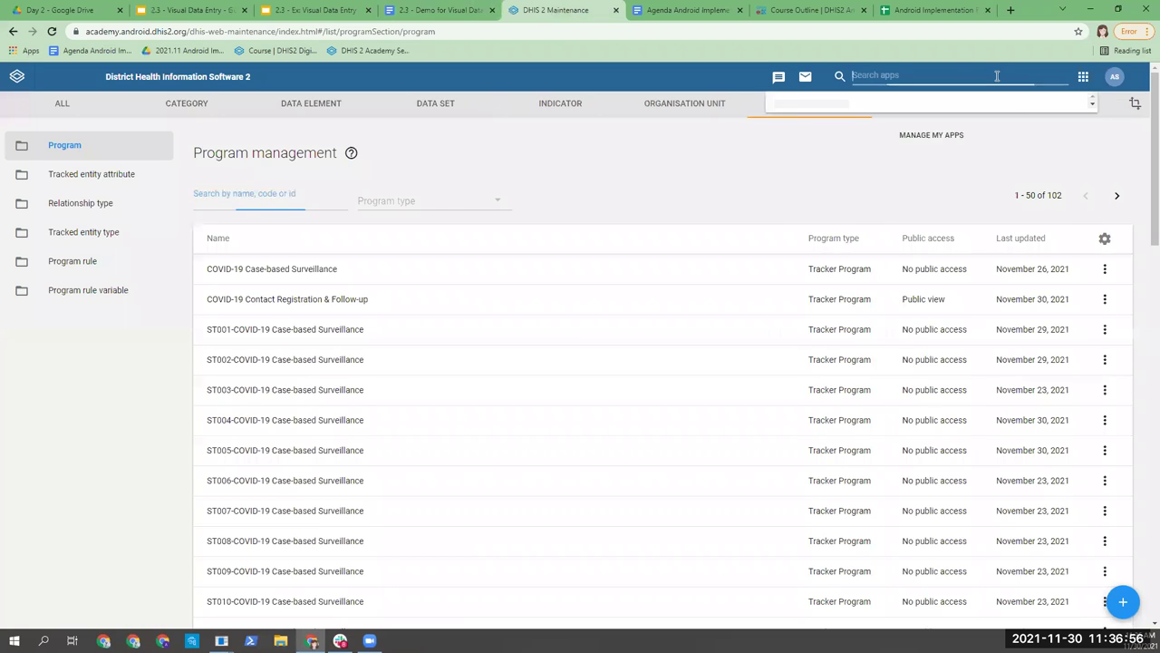
pyautogui.write('main')
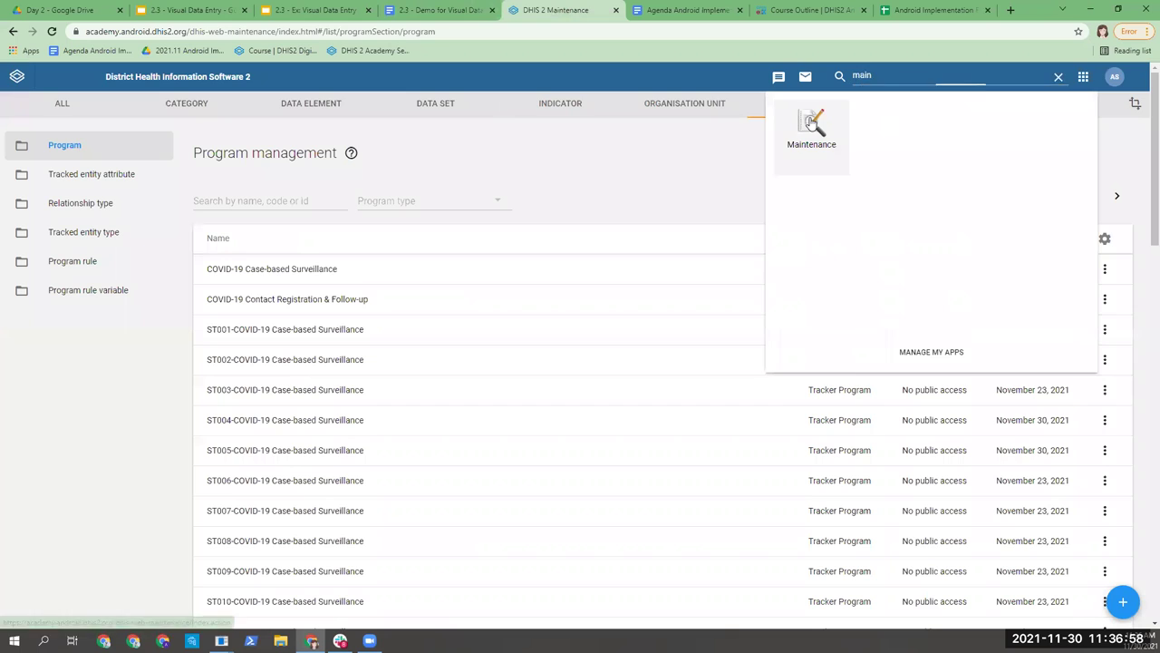
pyautogui.click(812, 127)
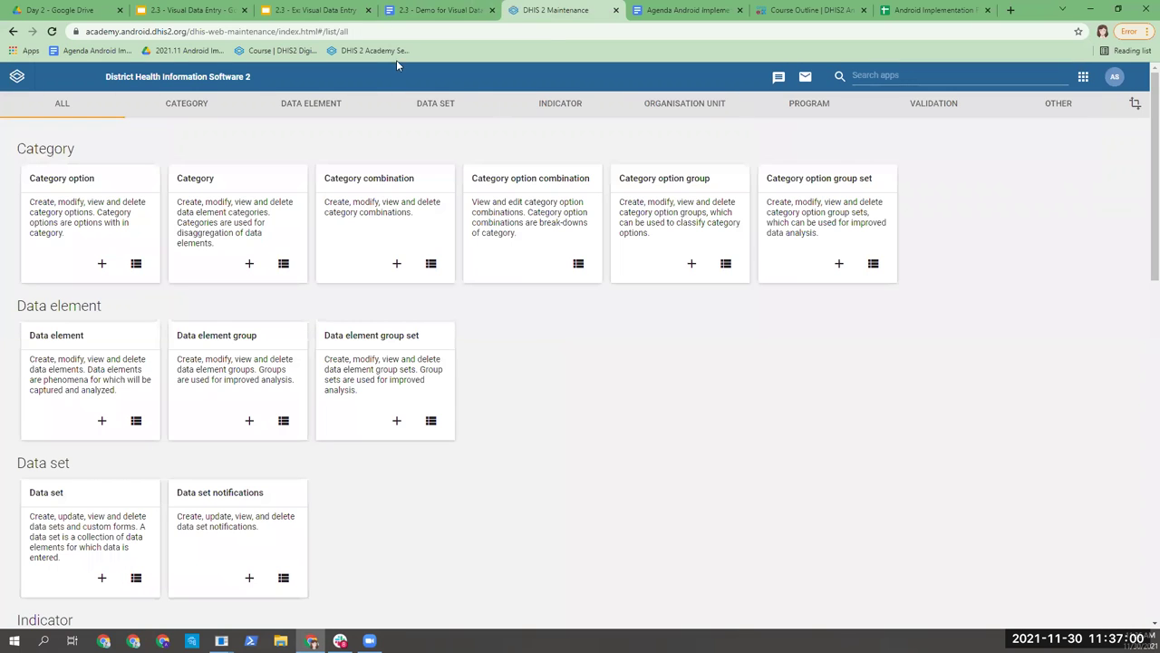
# - Find the program matching "001" in program management and open ST001-COVID-19 Case-based Surveillance for editing
pyautogui.click(816, 105)
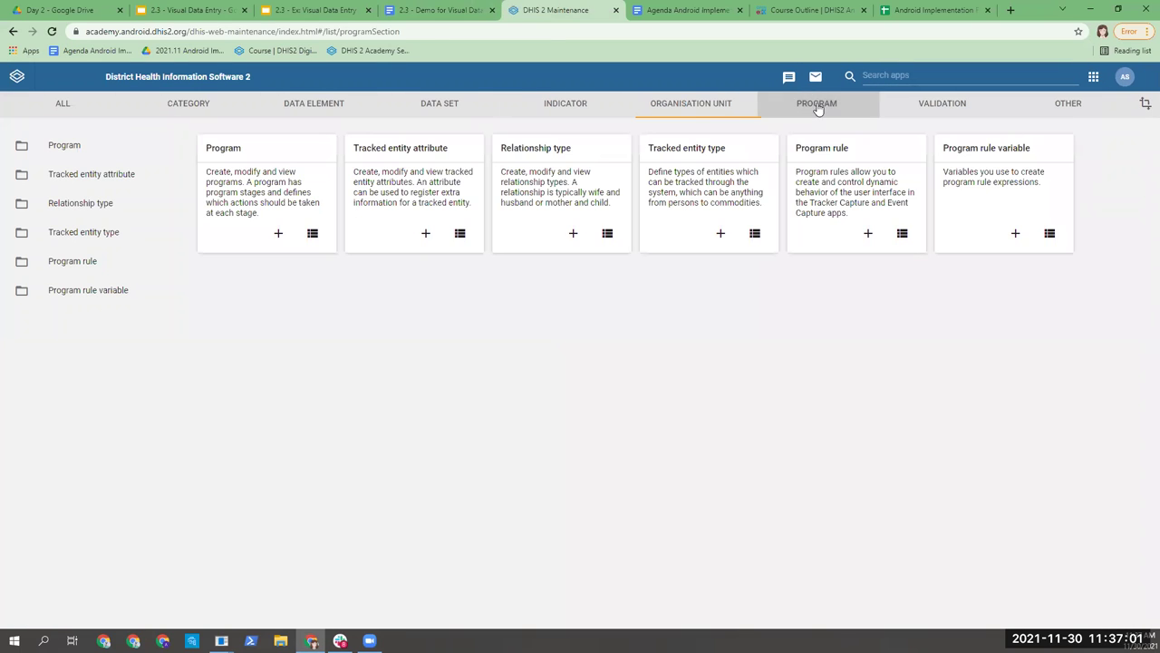
pyautogui.click(241, 154)
pyautogui.click(241, 197)
pyautogui.write('001')
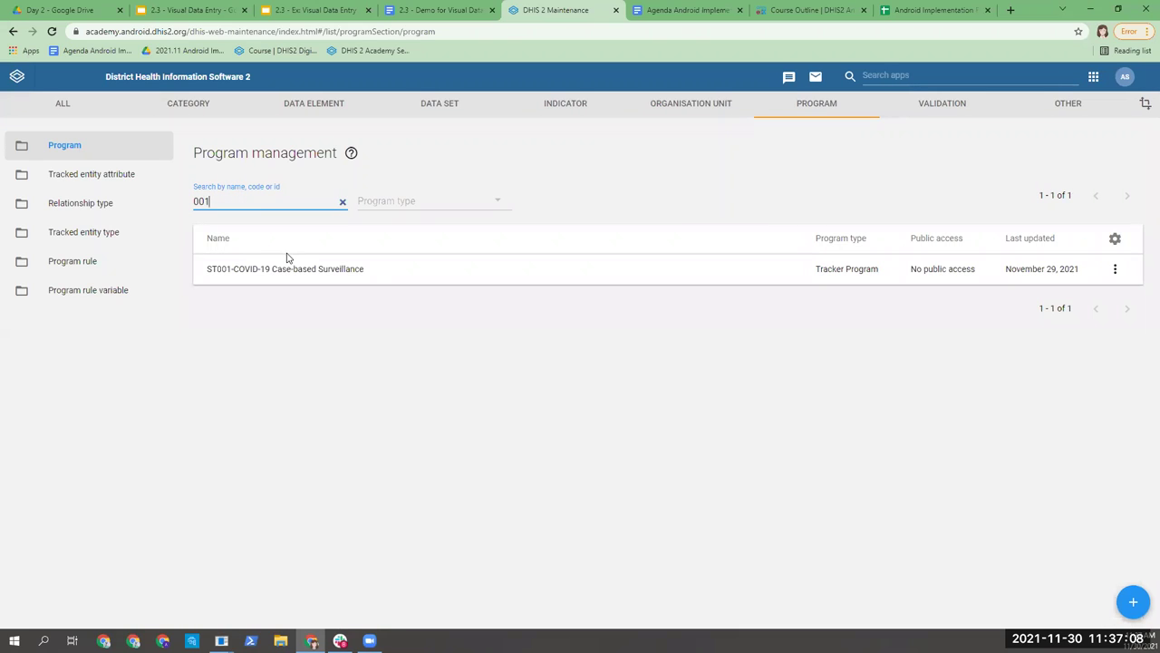
pyautogui.click(381, 276)
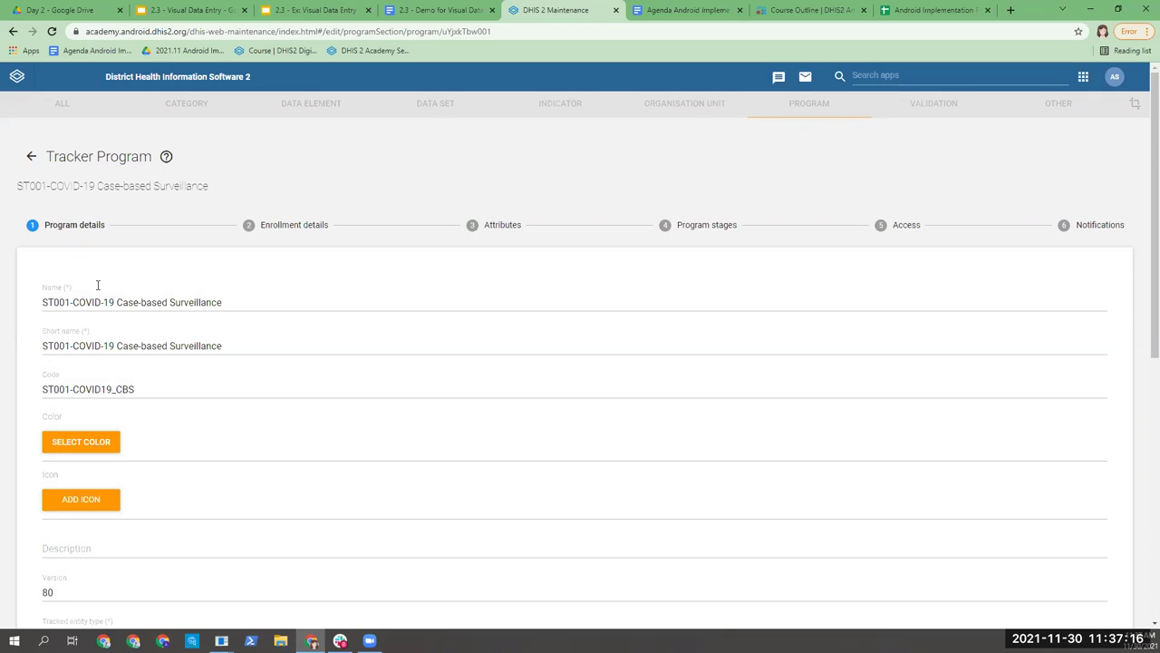
# - Open the data entry form setup of the program stage ST001-Stage 3 - Lab Results
pyautogui.click(703, 238)
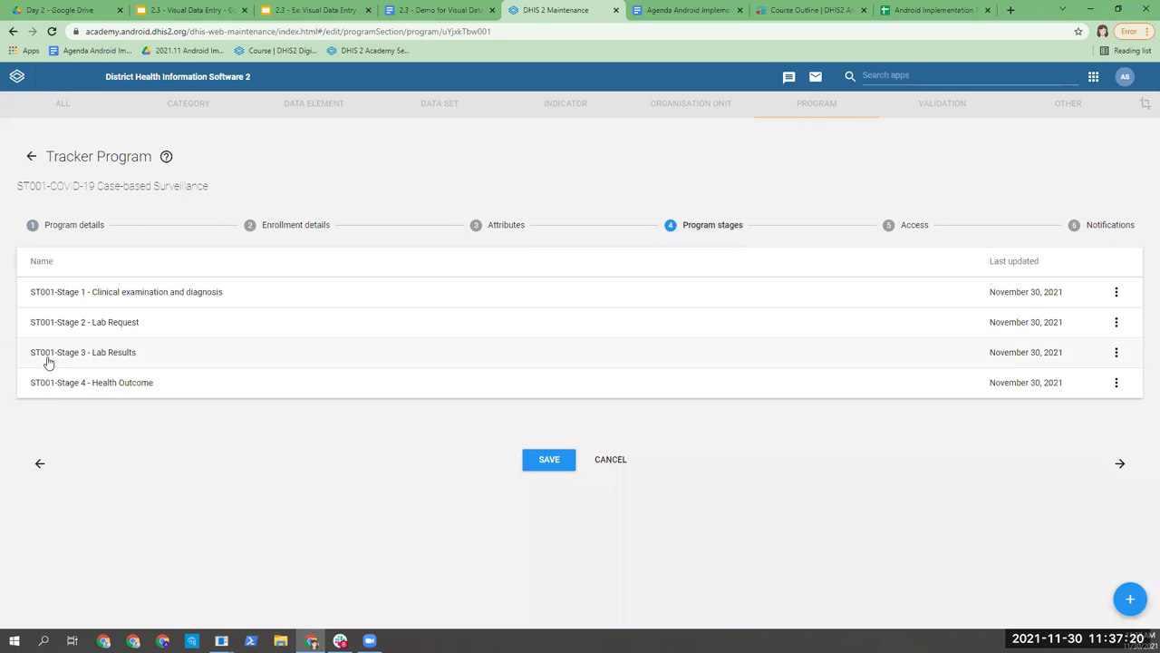
pyautogui.click(226, 356)
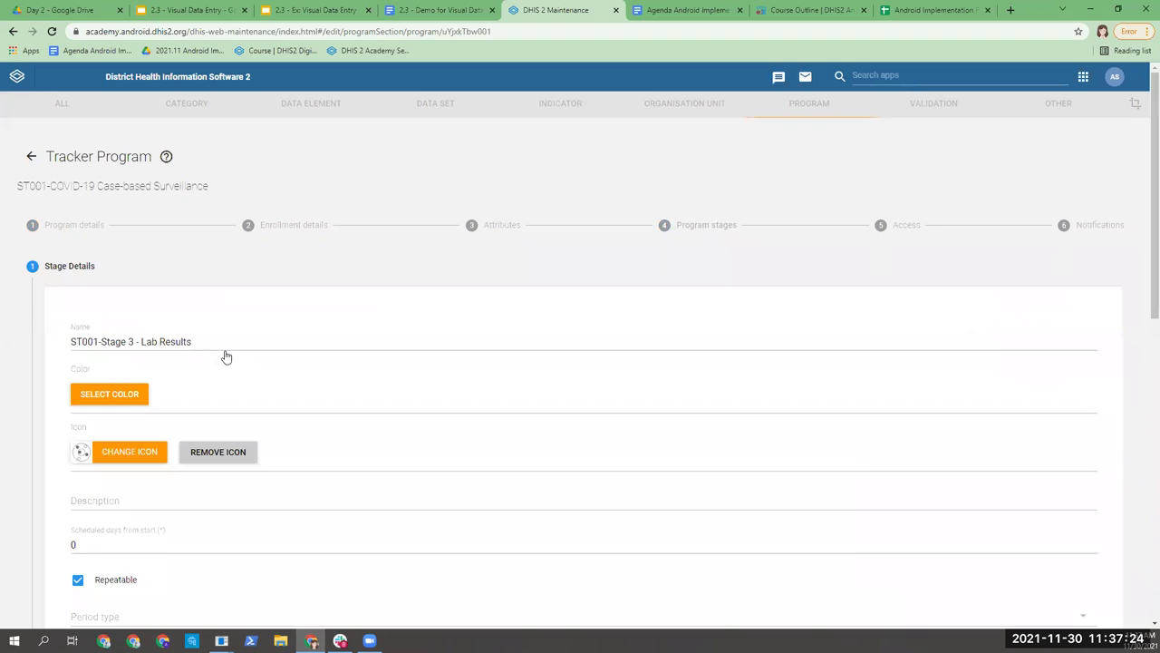
pyautogui.scroll(-9, 226, 354)
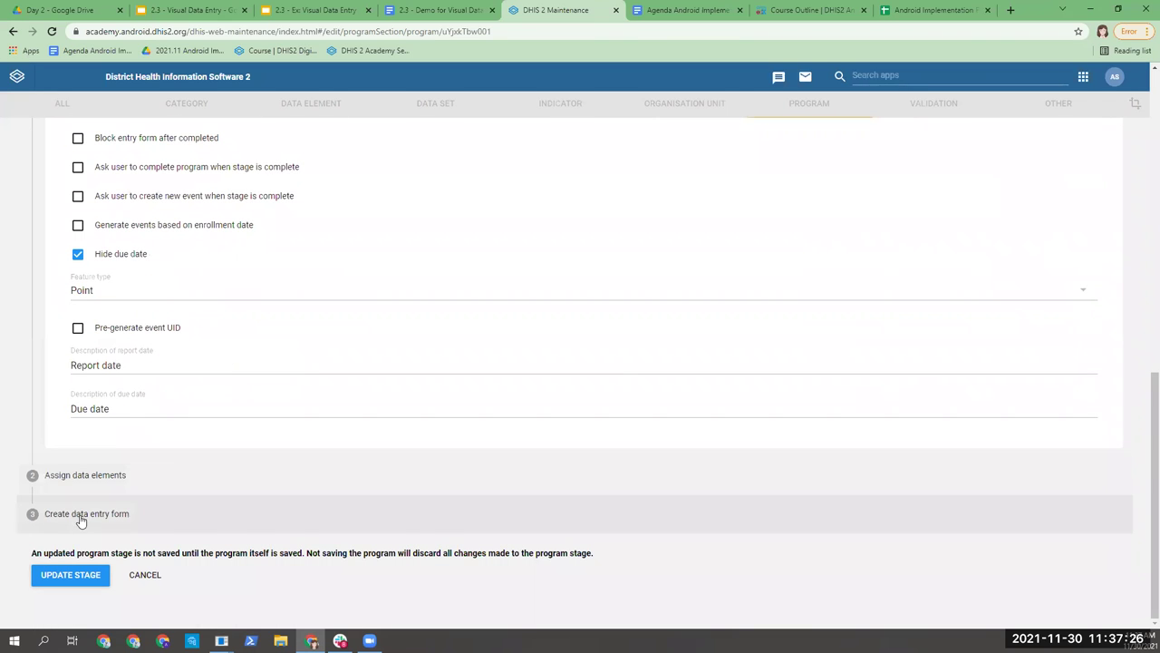
pyautogui.click(83, 514)
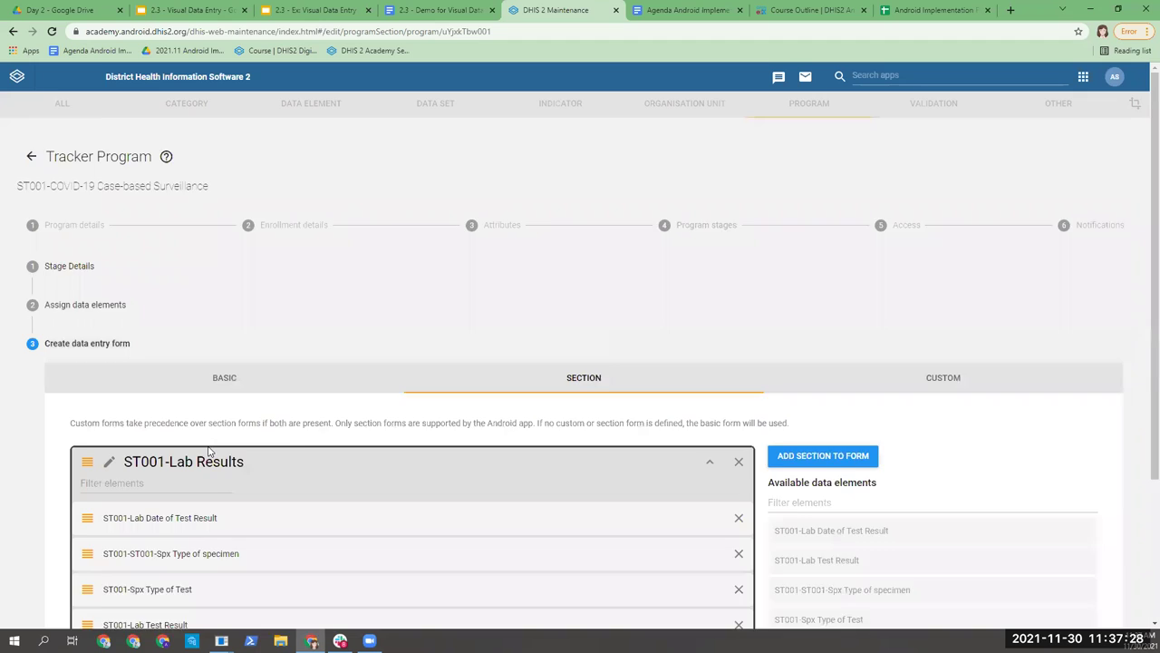
pyautogui.scroll(-2, 208, 450)
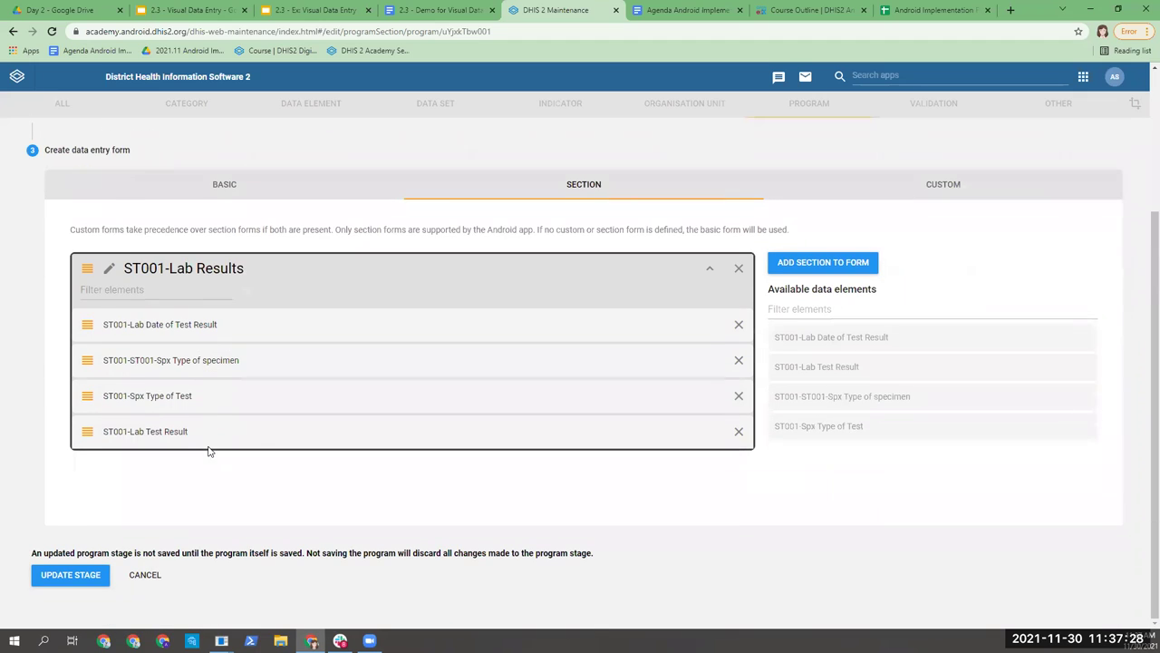
# - Add a new form section named ST001-Test Result with the mobile render type Matrix
pyautogui.click(802, 265)
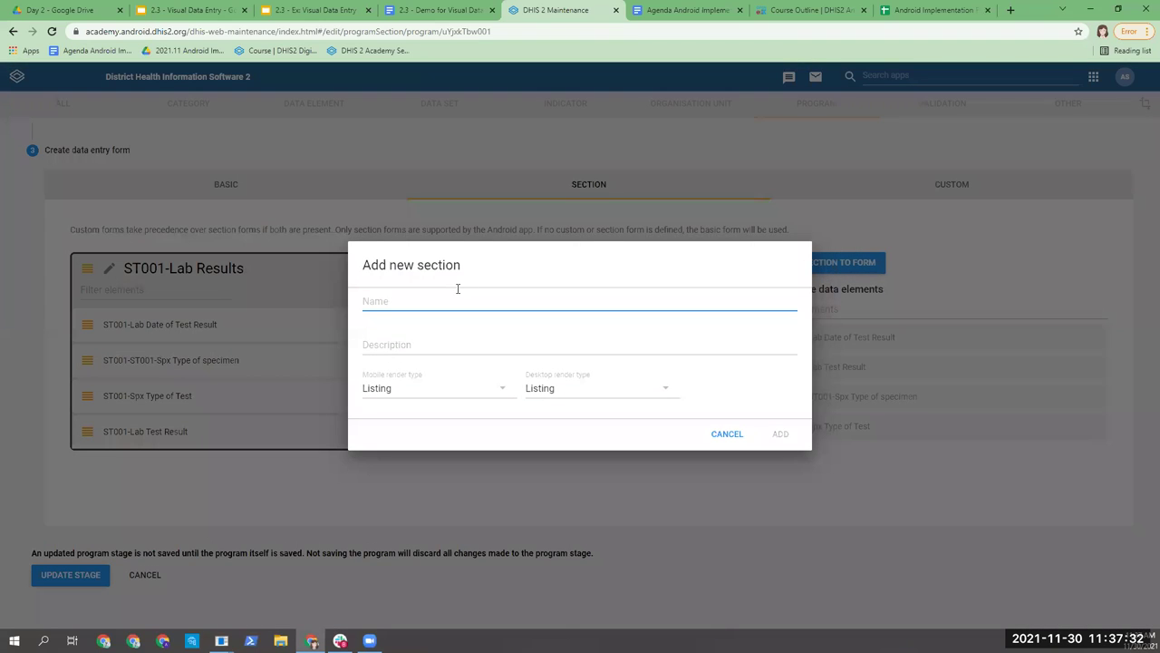
pyautogui.write('ST001-Test Result')
pyautogui.click(391, 388)
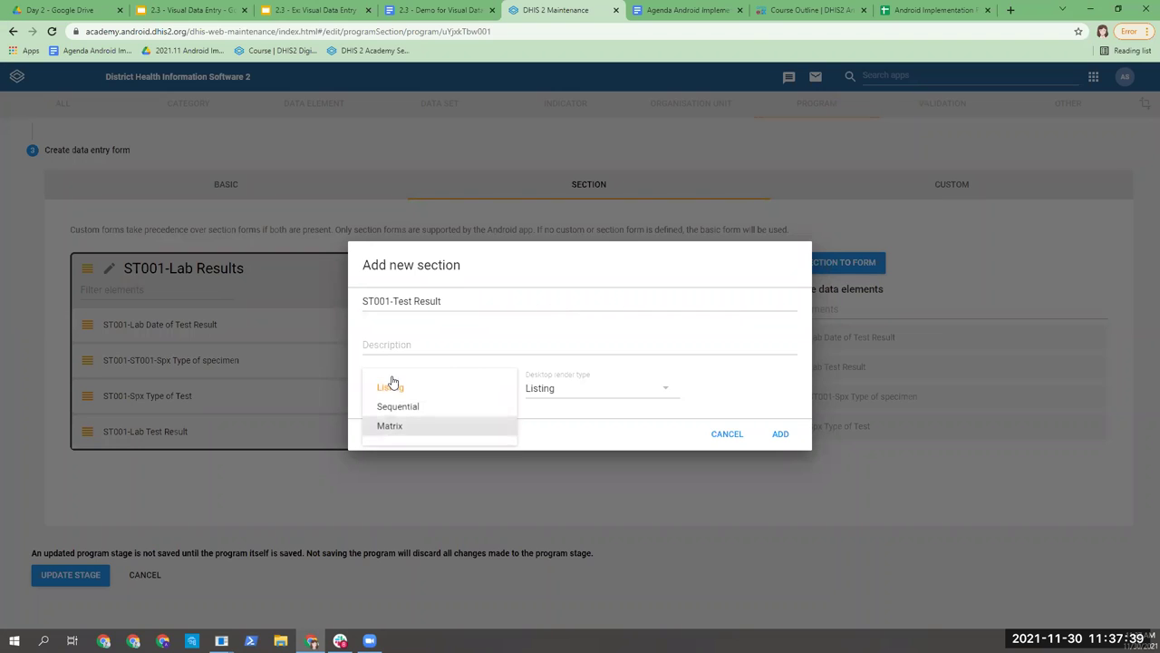
pyautogui.click(423, 433)
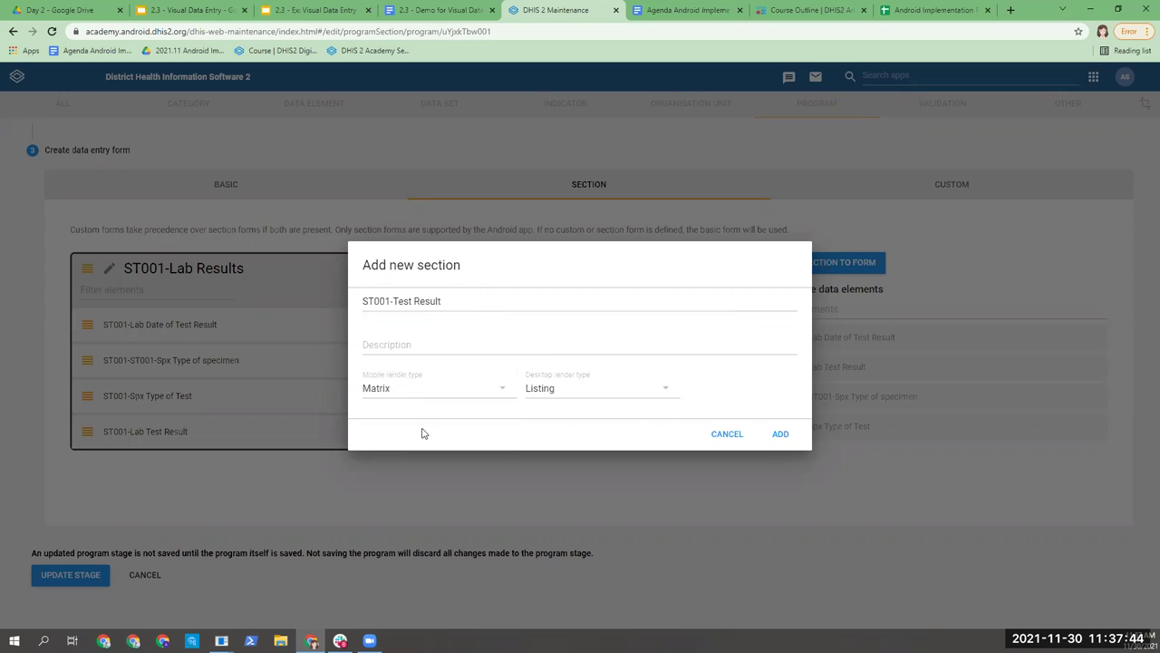
pyautogui.click(780, 434)
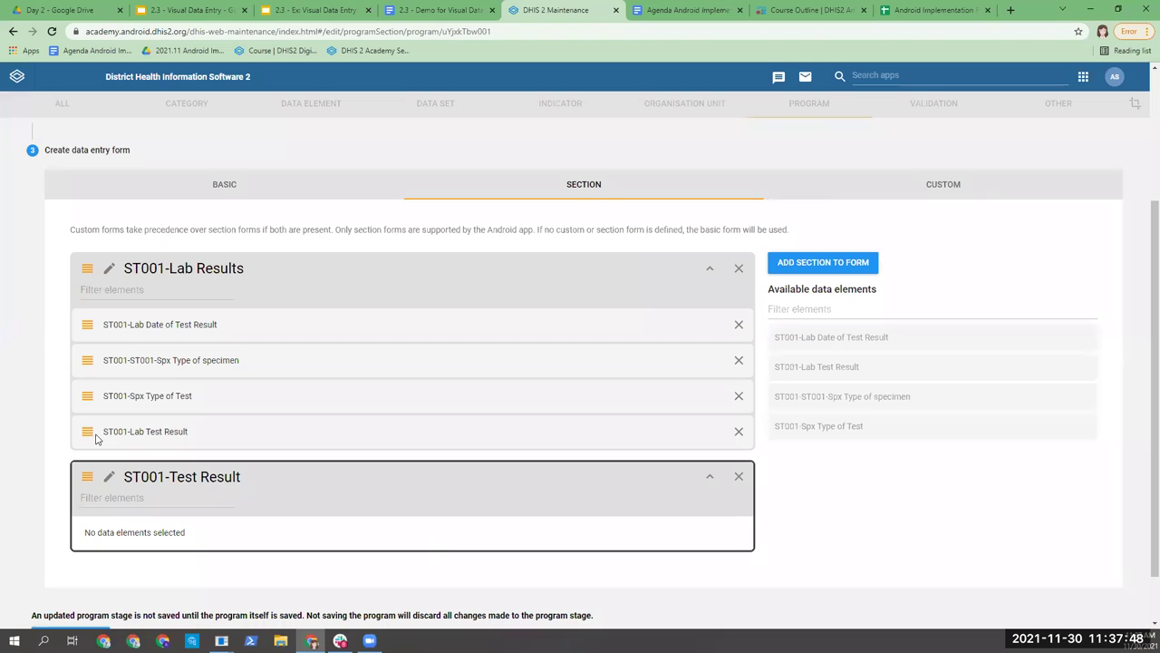
# - Move the ST001-Lab Test Result data element from ST001-Lab Results to the ST001-Test Result section, then update the stage and save the program
pyautogui.click(738, 432)
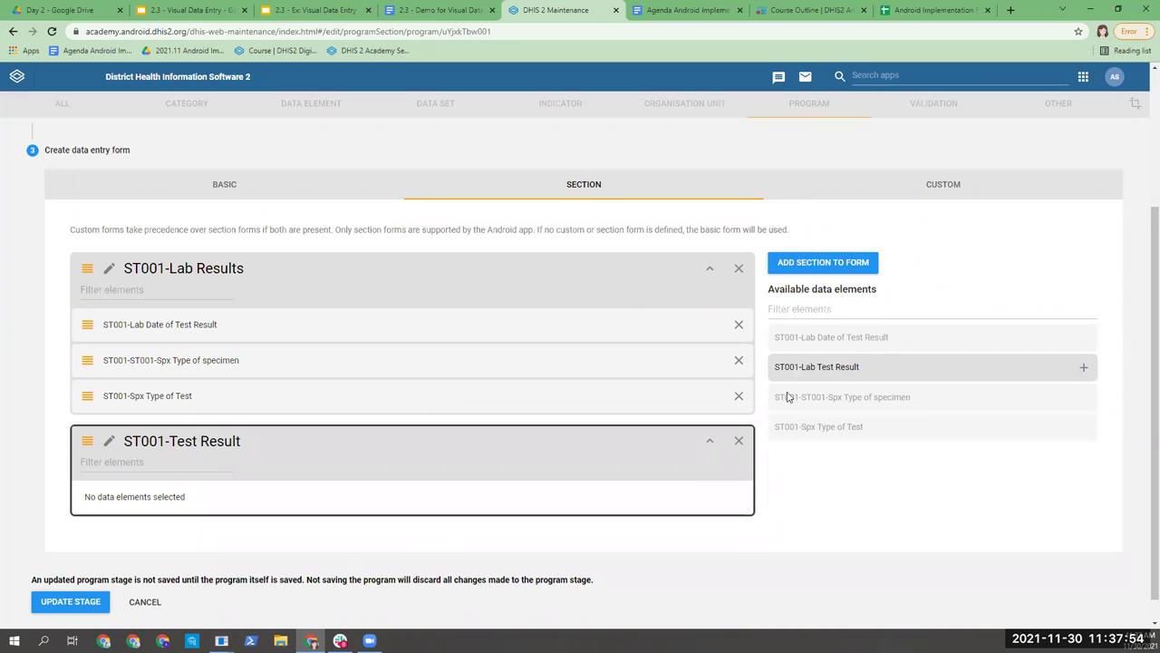
pyautogui.click(820, 367)
pyautogui.click(40, 604)
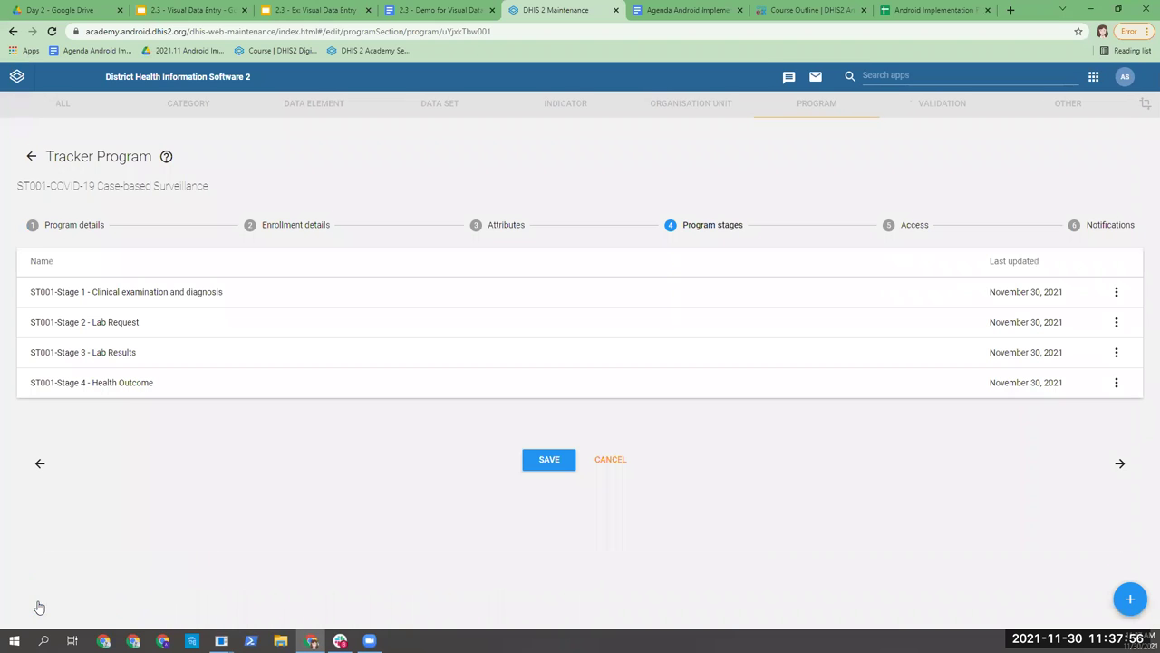
pyautogui.click(555, 450)
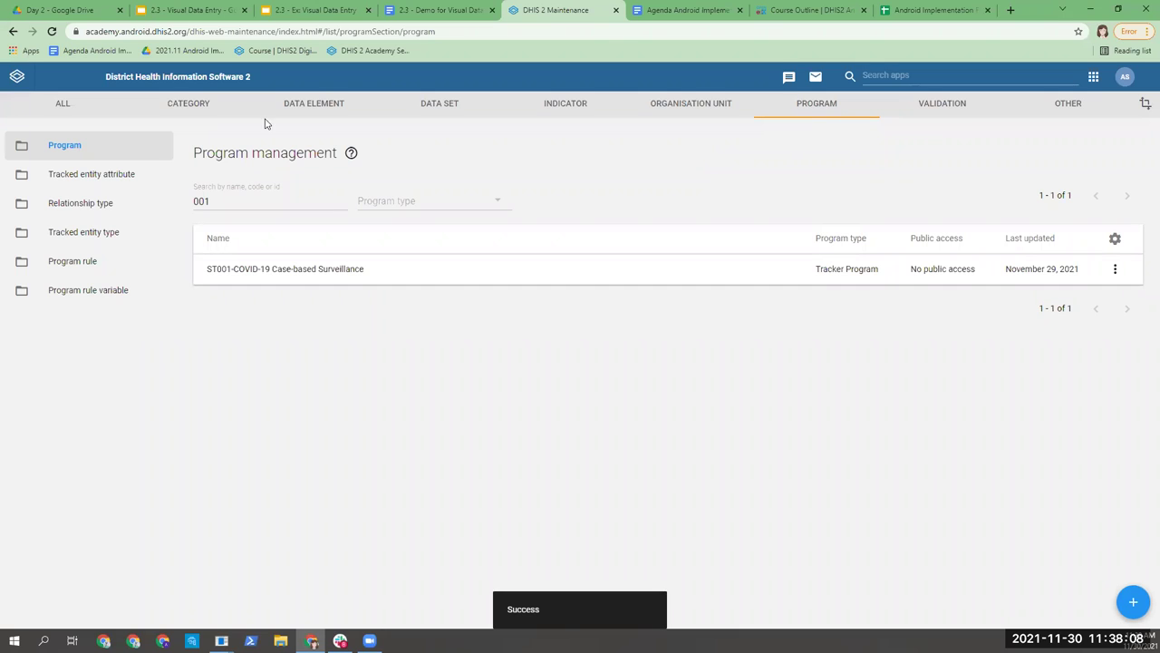
# - Open data element management and search the data elements for "001"
pyautogui.click(320, 109)
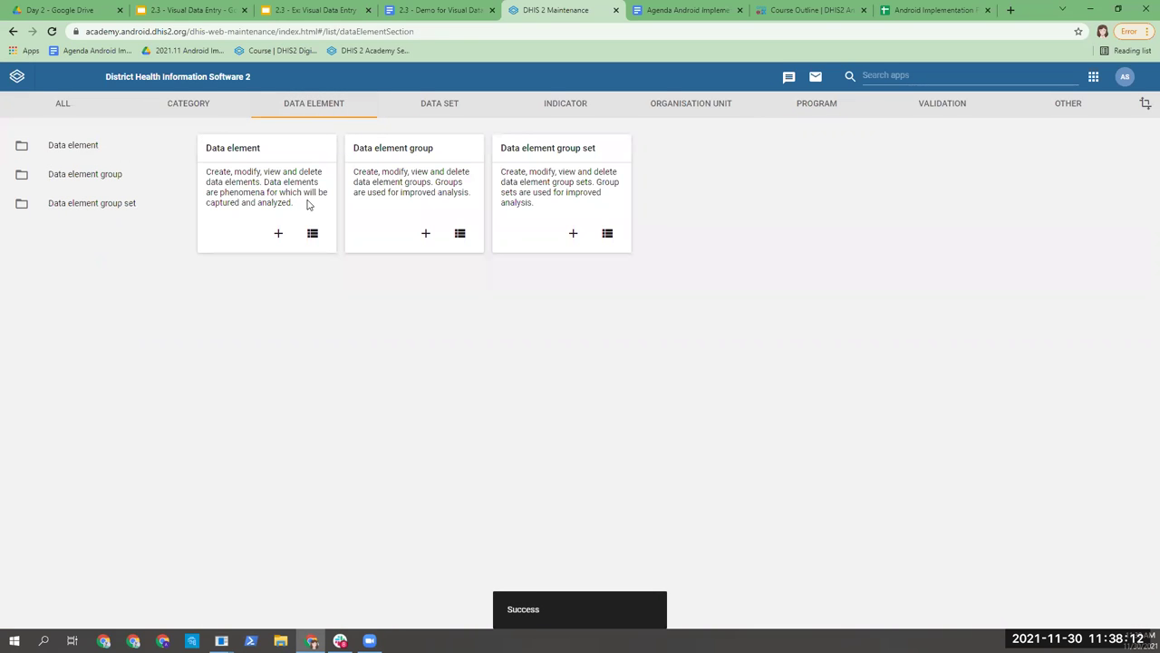
pyautogui.click(241, 159)
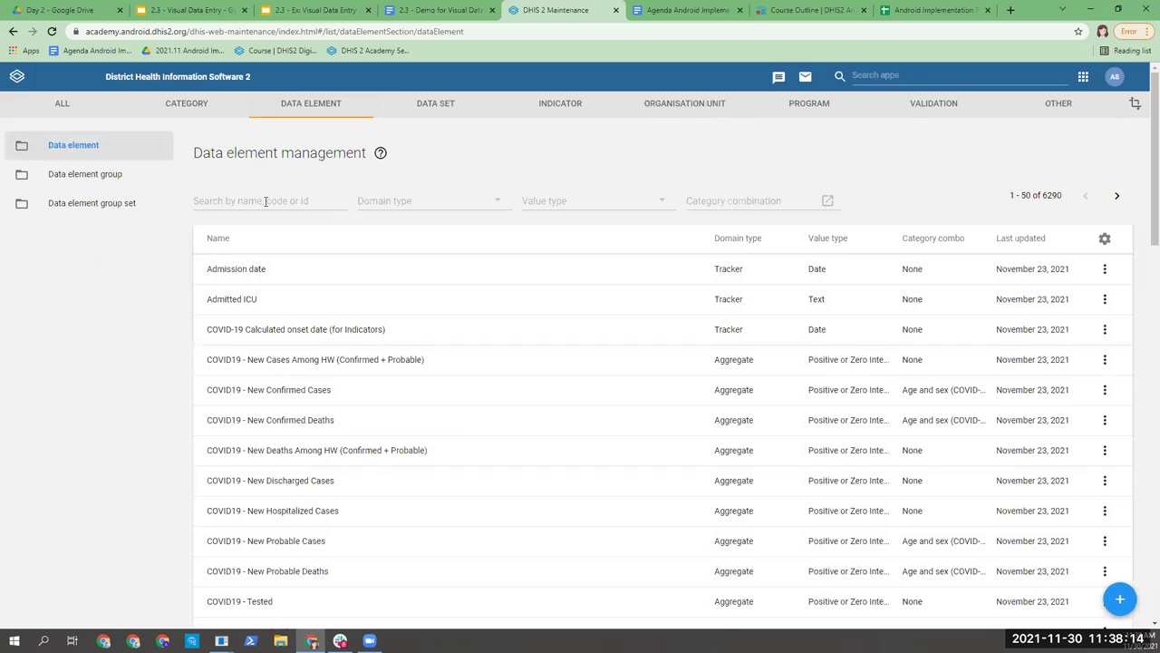
pyautogui.click(265, 201)
pyautogui.write('001')
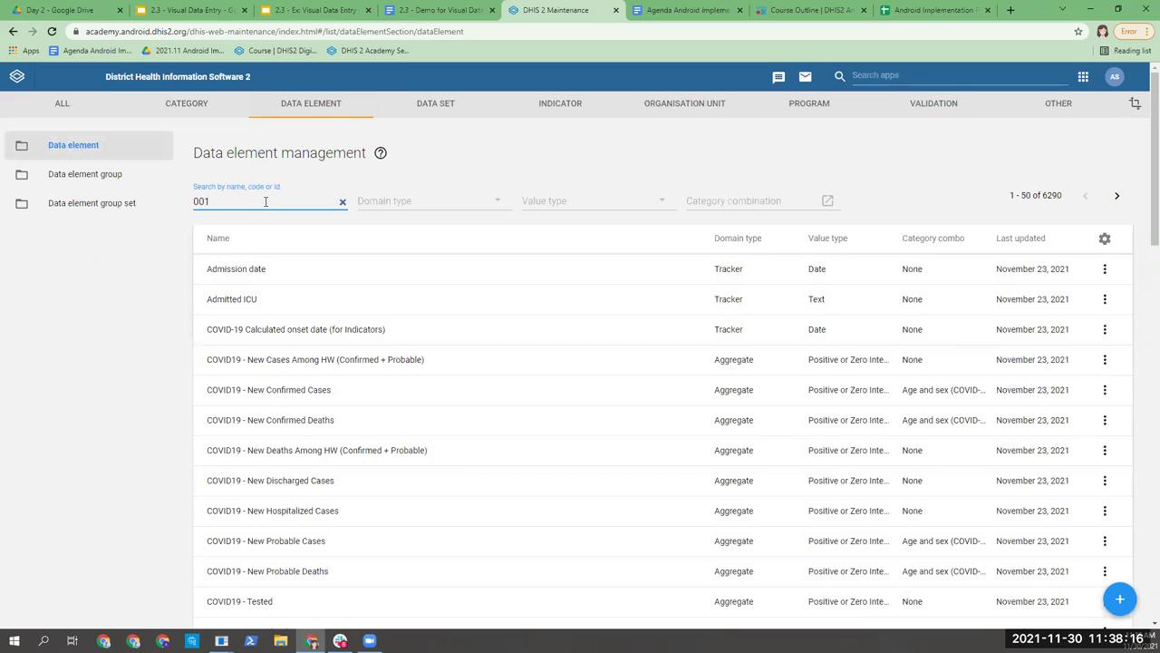
# - Look through both pages of matching data elements to locate ST001-Lab Test Result
pyautogui.scroll(-3, 305, 384)
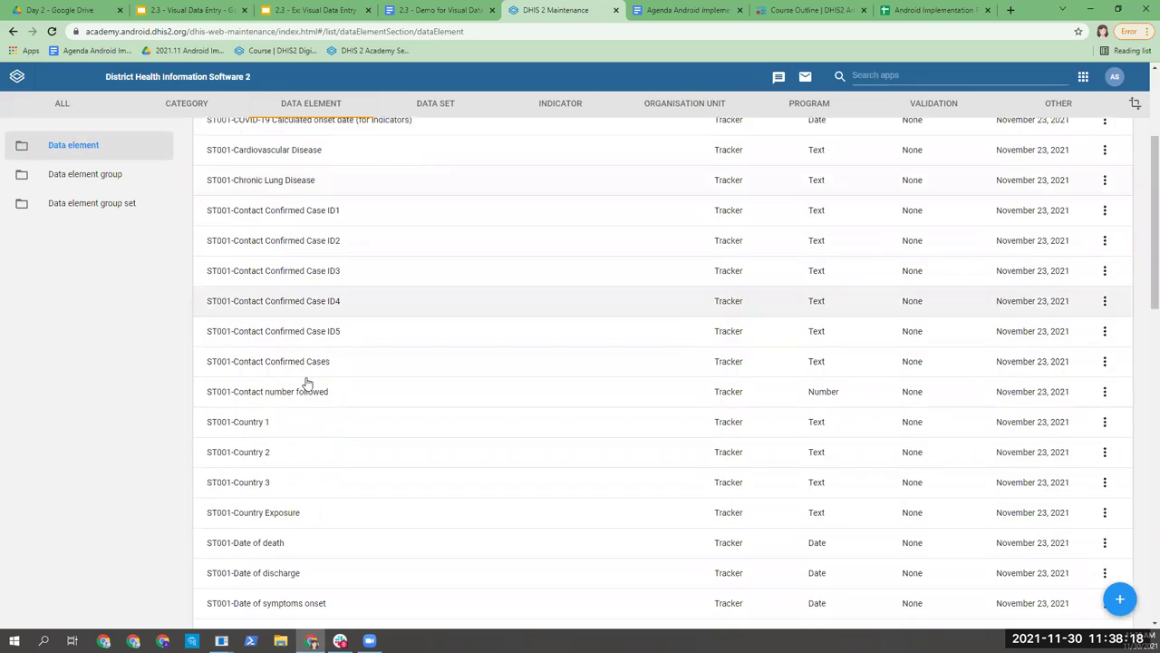
pyautogui.scroll(-10, 307, 383)
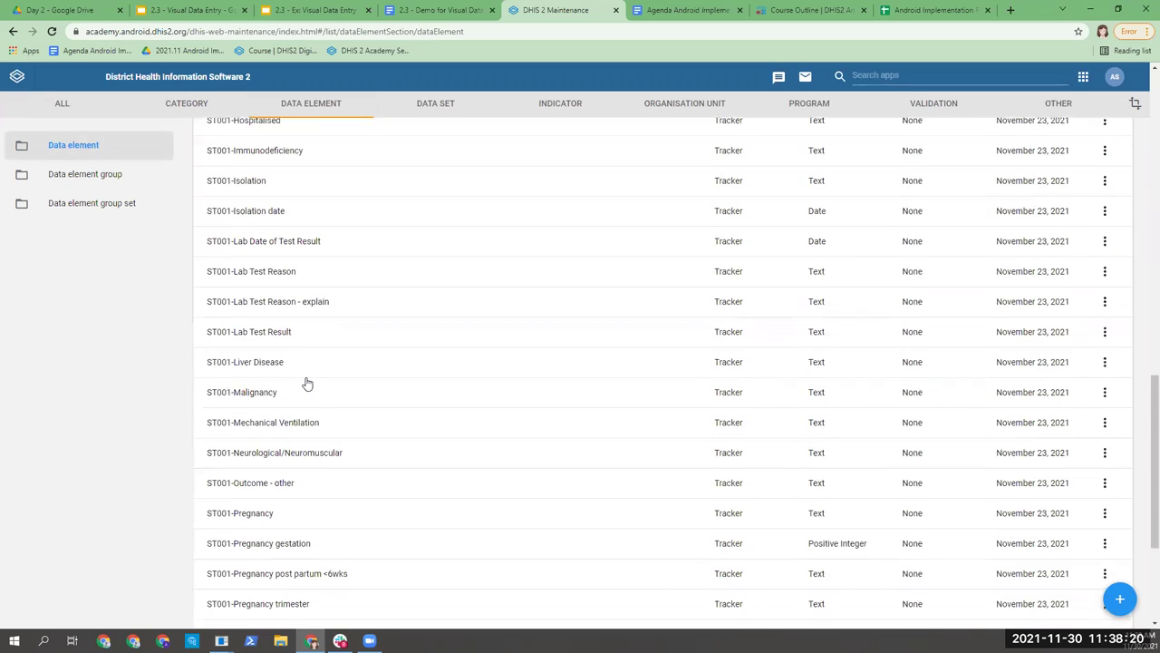
pyautogui.scroll(-1, 306, 384)
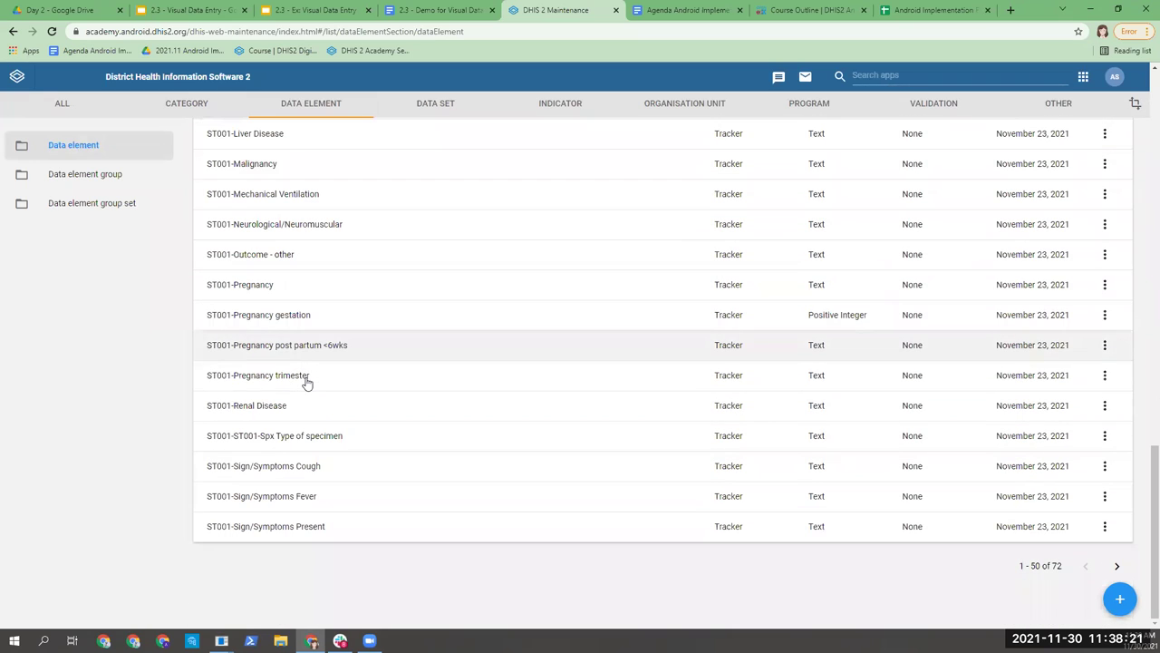
pyautogui.click(1117, 568)
pyautogui.scroll(-5, 322, 521)
pyautogui.scroll(4, 283, 391)
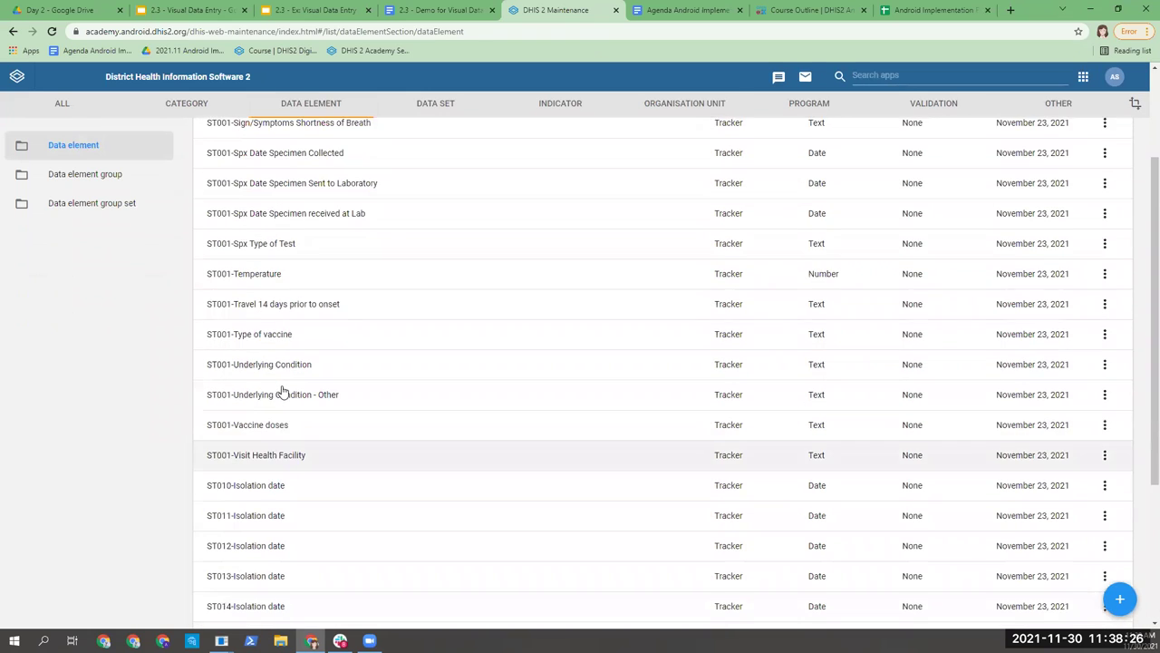
pyautogui.scroll(1, 282, 392)
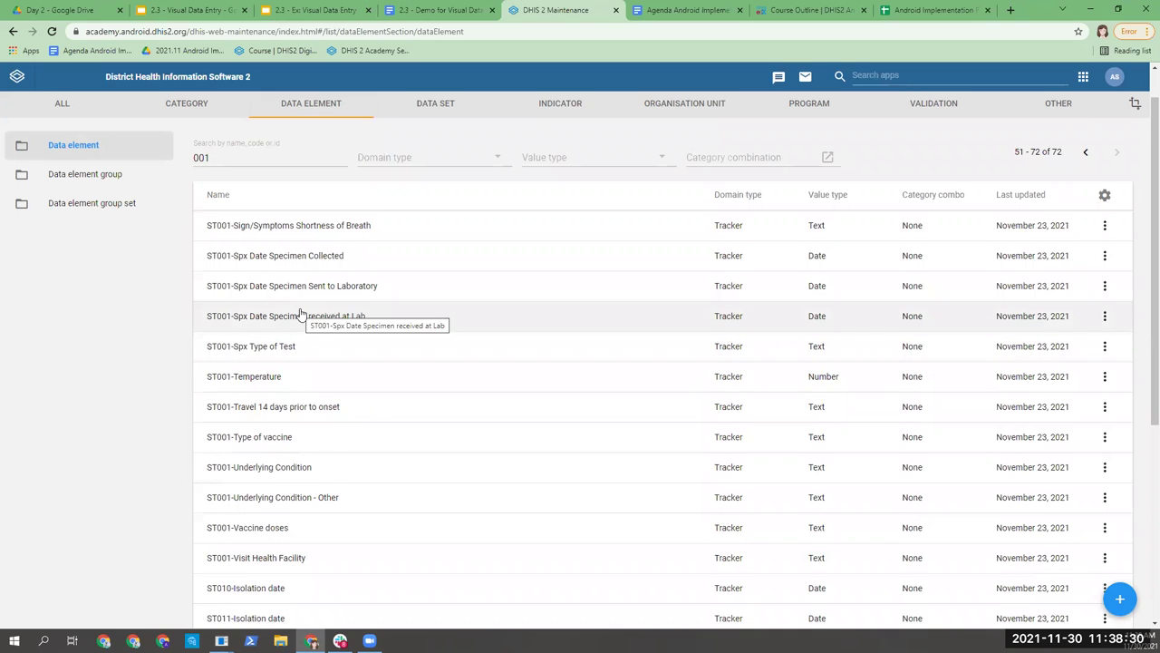
pyautogui.scroll(-1, 301, 312)
pyautogui.scroll(-3, 899, 513)
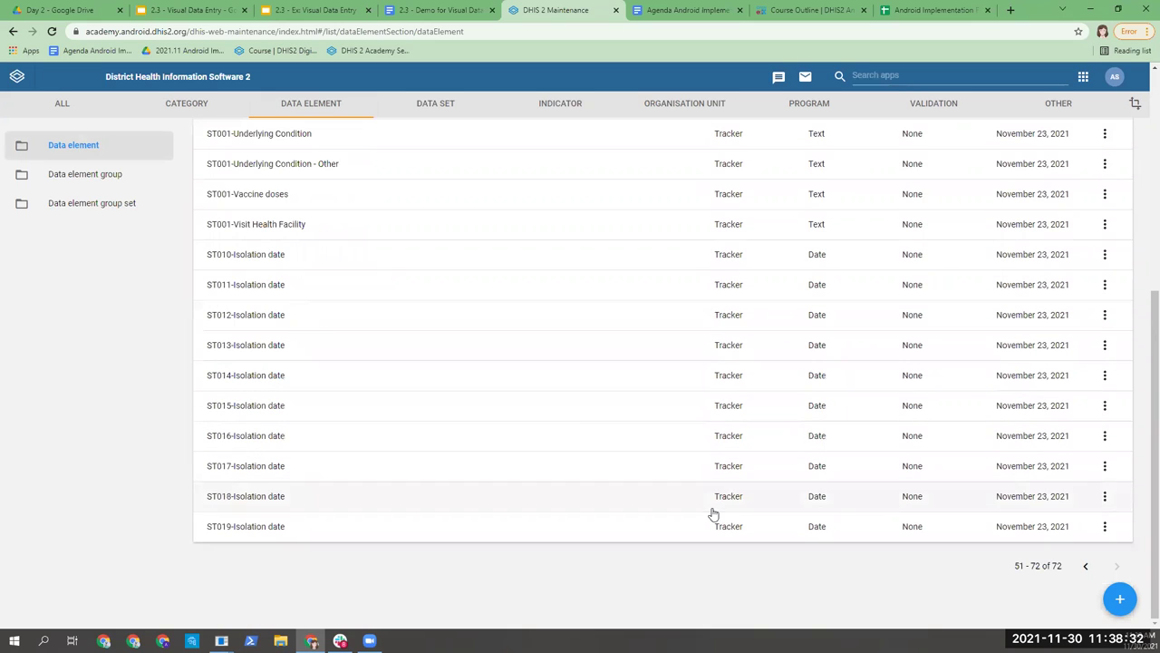
pyautogui.click(1085, 566)
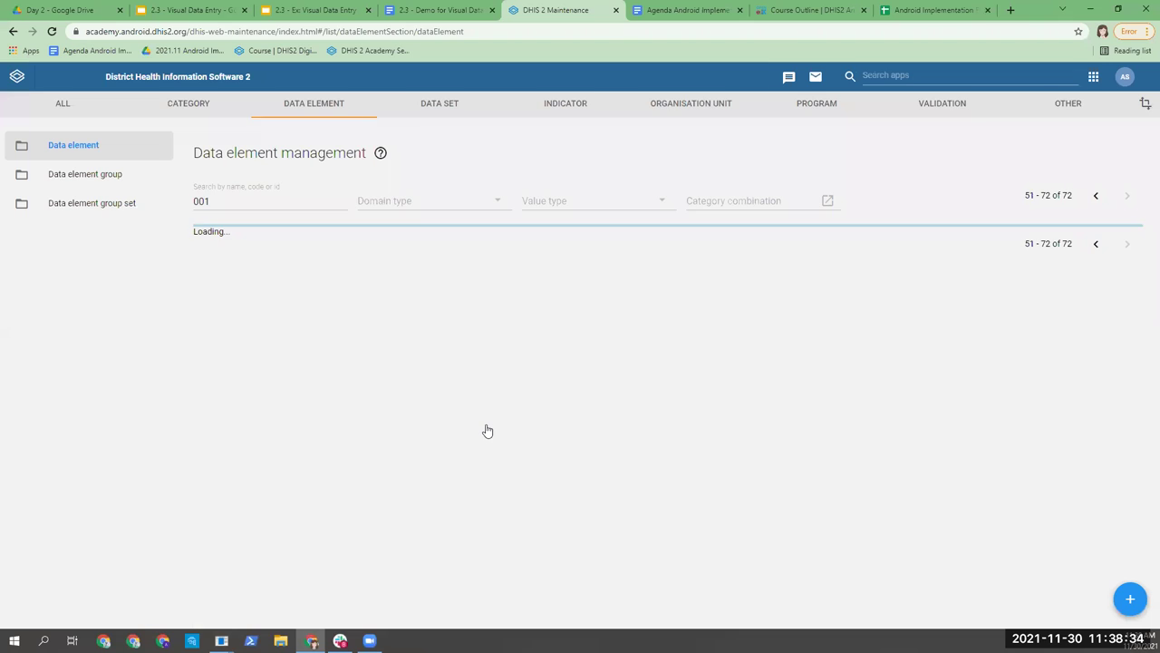
pyautogui.scroll(-4, 486, 430)
pyautogui.scroll(-8, 487, 430)
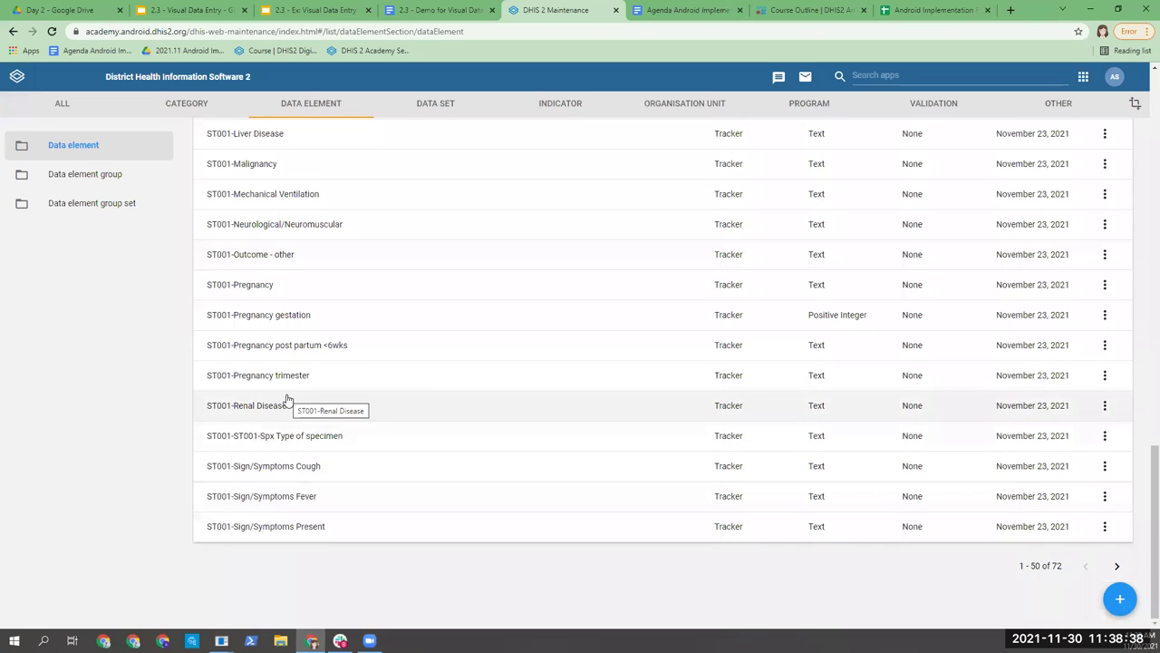
pyautogui.scroll(1, 287, 399)
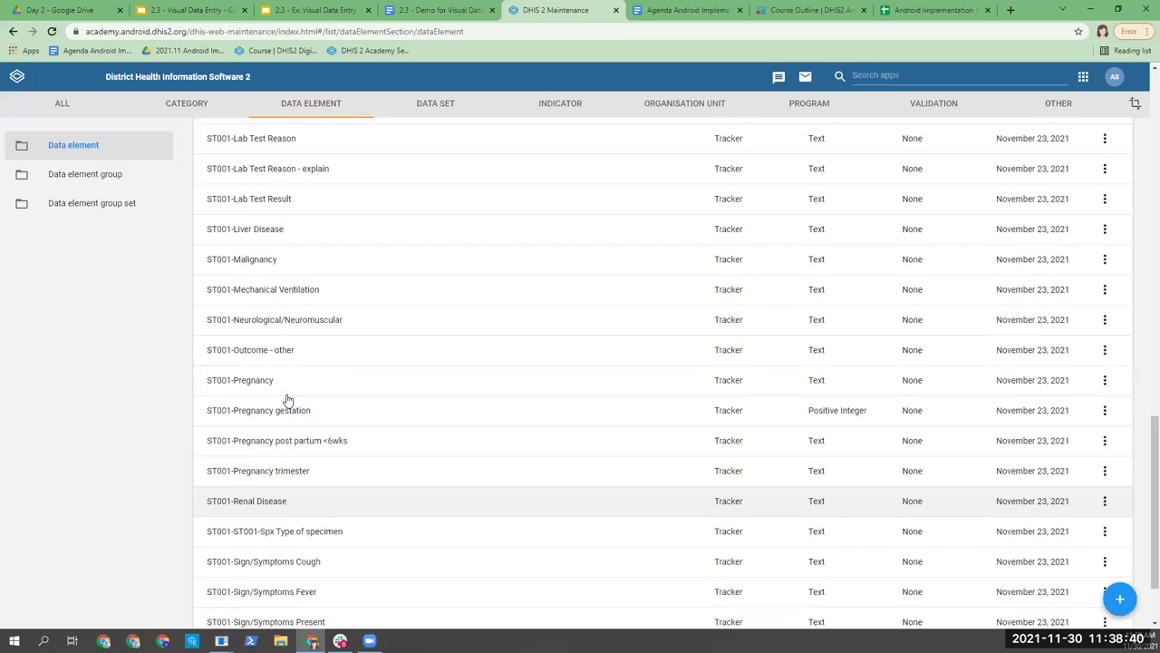
pyautogui.scroll(2, 287, 399)
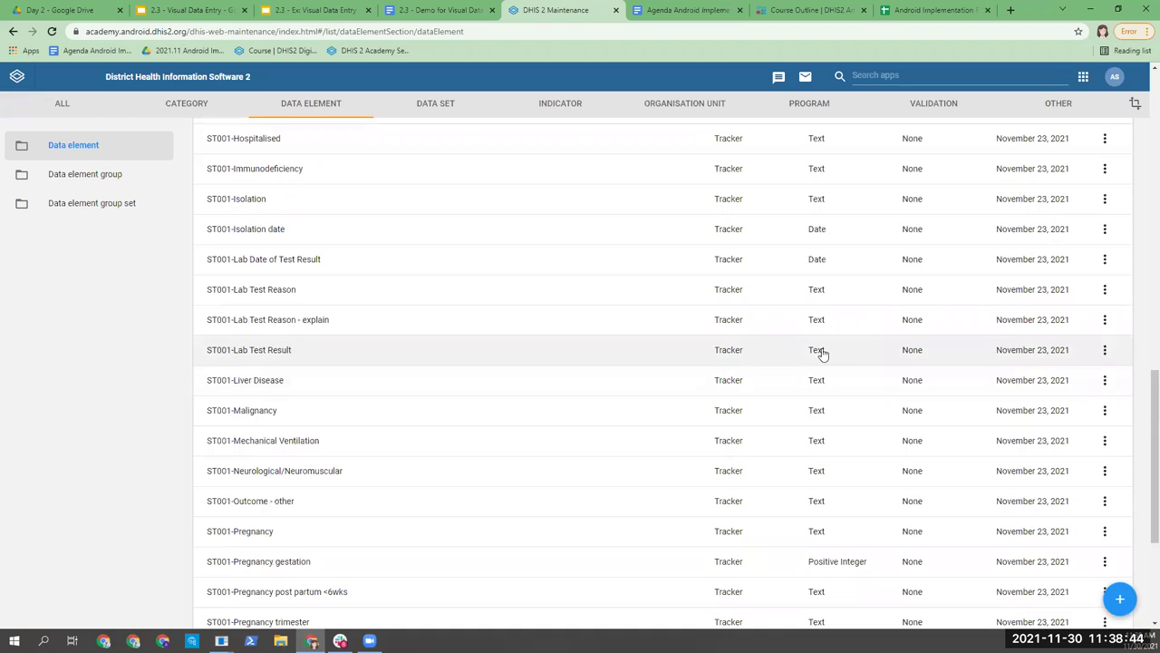
# - Open the ST001-Lab Test Result data element, check which option set it is linked to, and return to the list
pyautogui.click(745, 350)
pyautogui.scroll(-5, 246, 421)
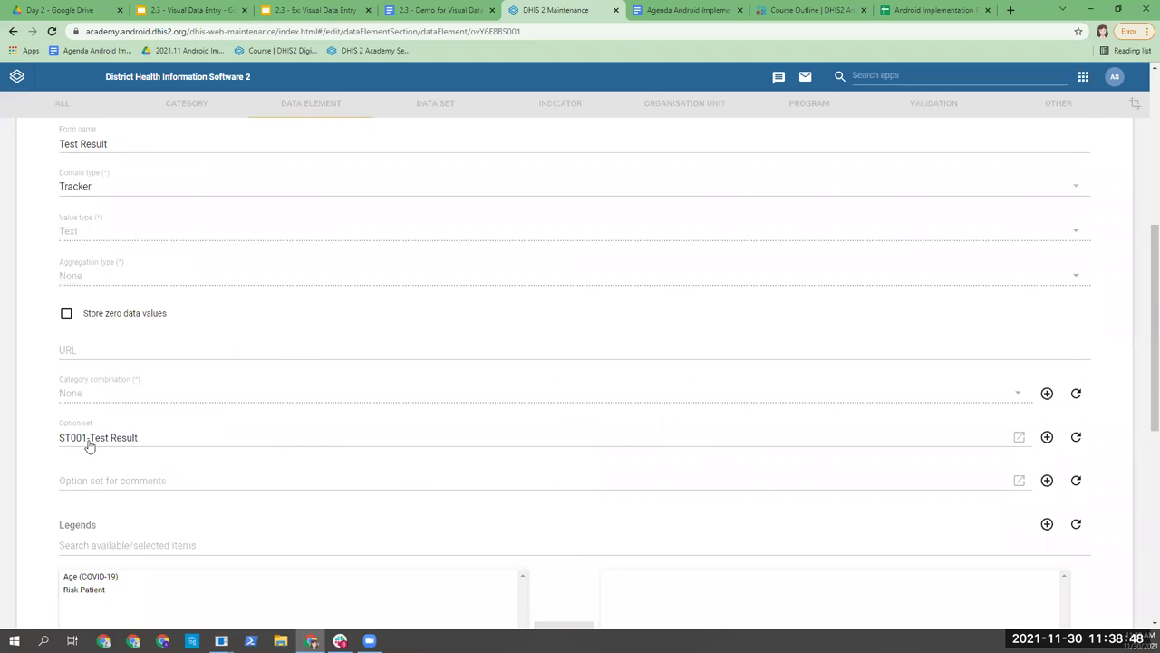
pyautogui.scroll(5, 242, 423)
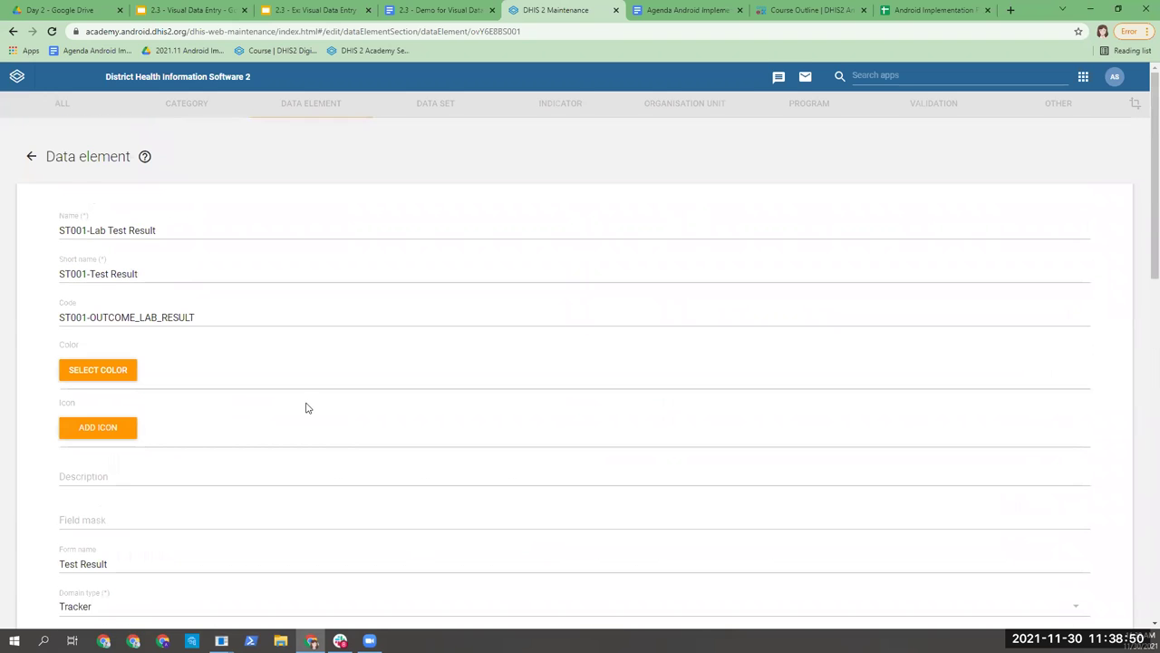
pyautogui.click(31, 156)
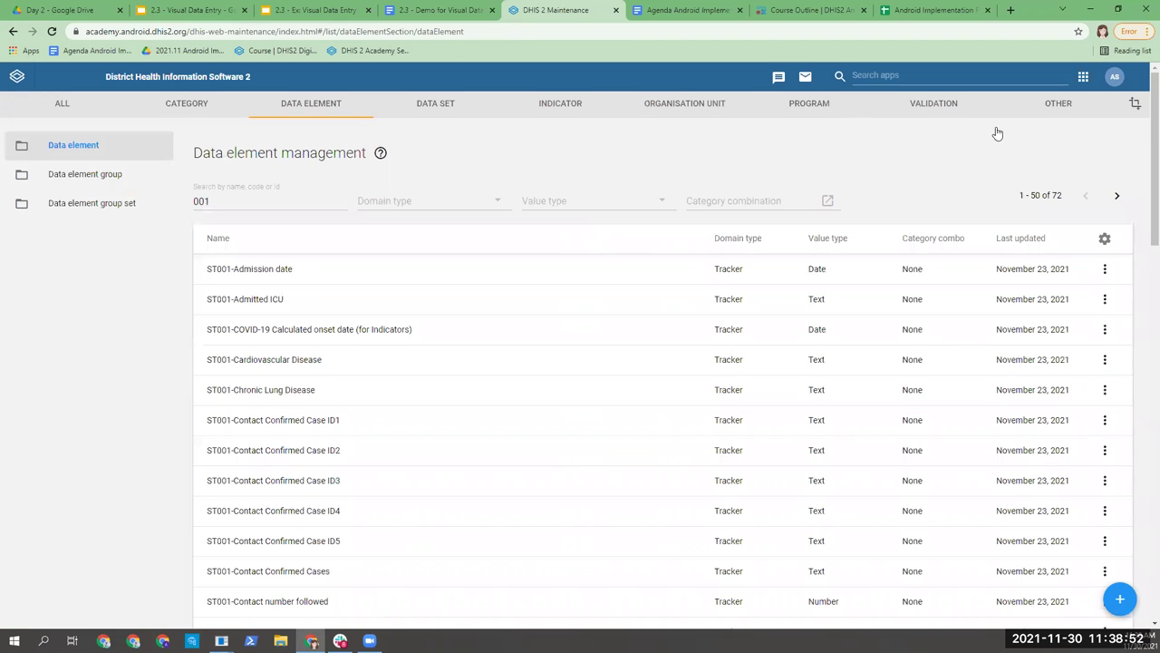
# - Find the option sets matching "001" and open the options of the ST001-Test Result option set
pyautogui.click(1058, 111)
pyautogui.click(91, 203)
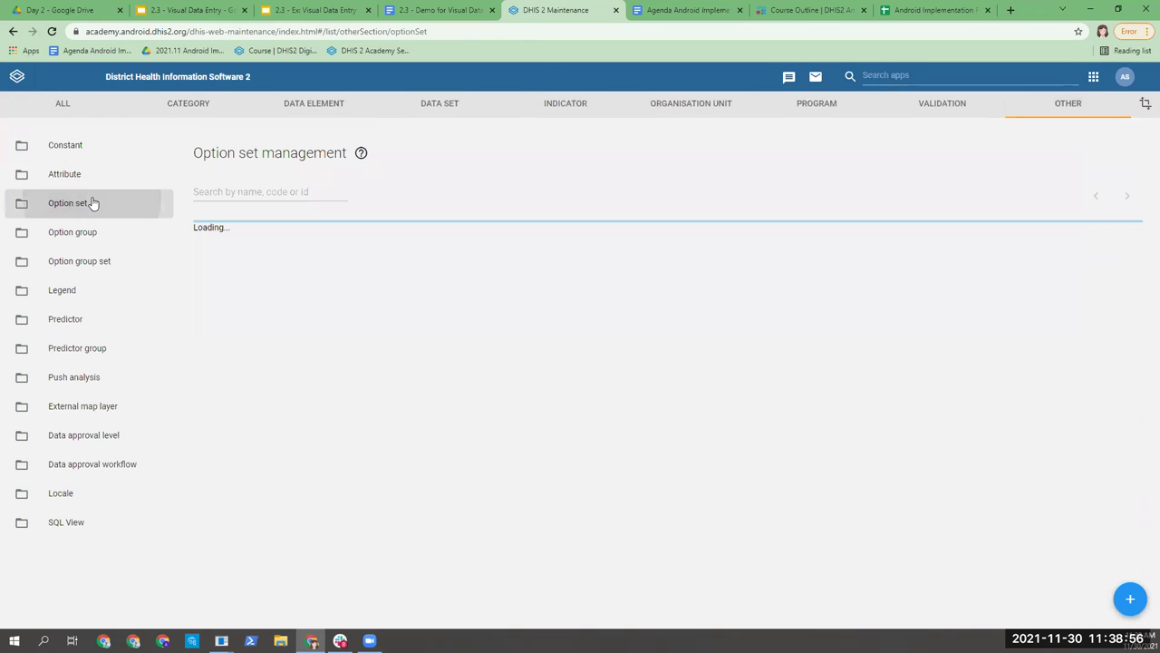
pyautogui.click(205, 191)
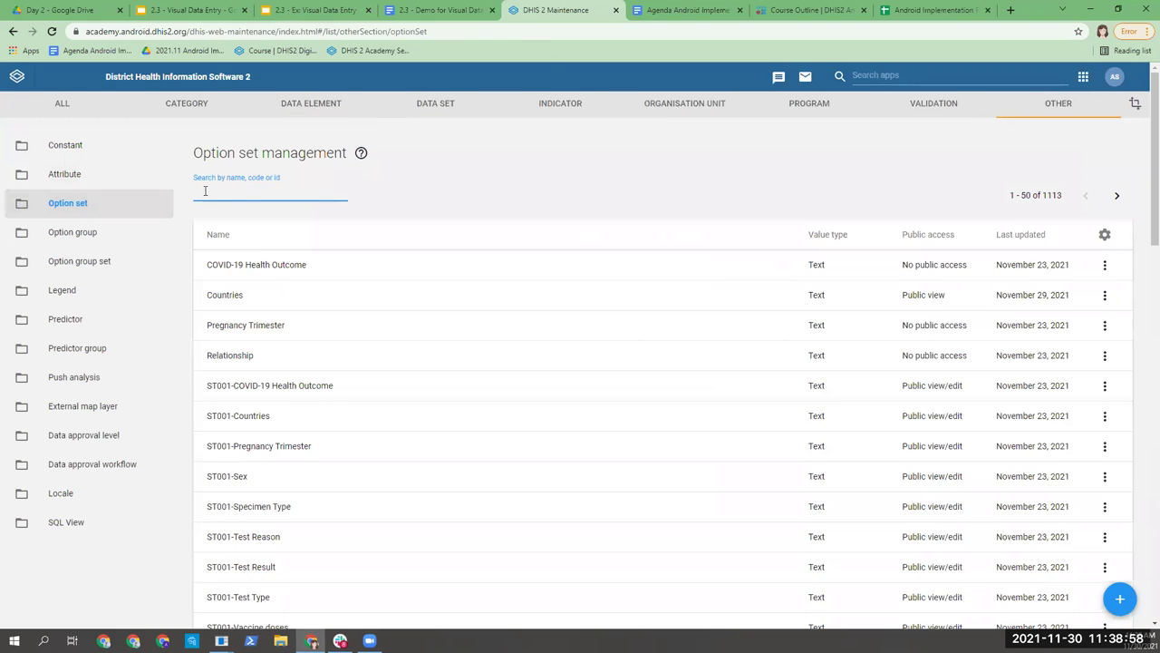
pyautogui.write('001')
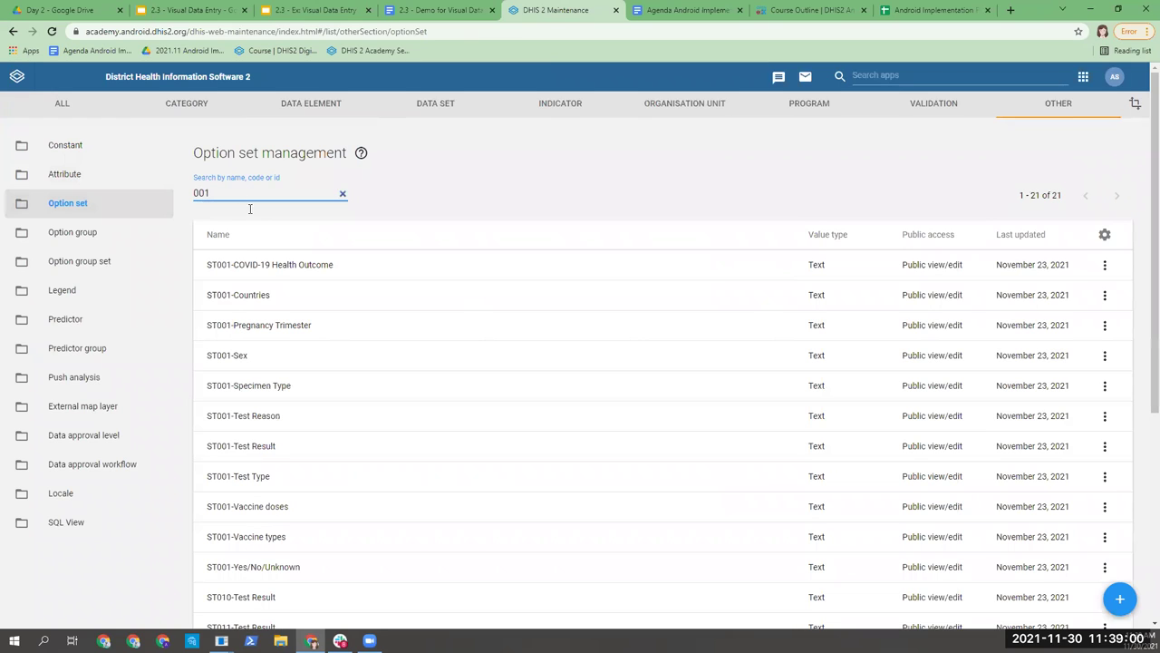
pyautogui.click(319, 447)
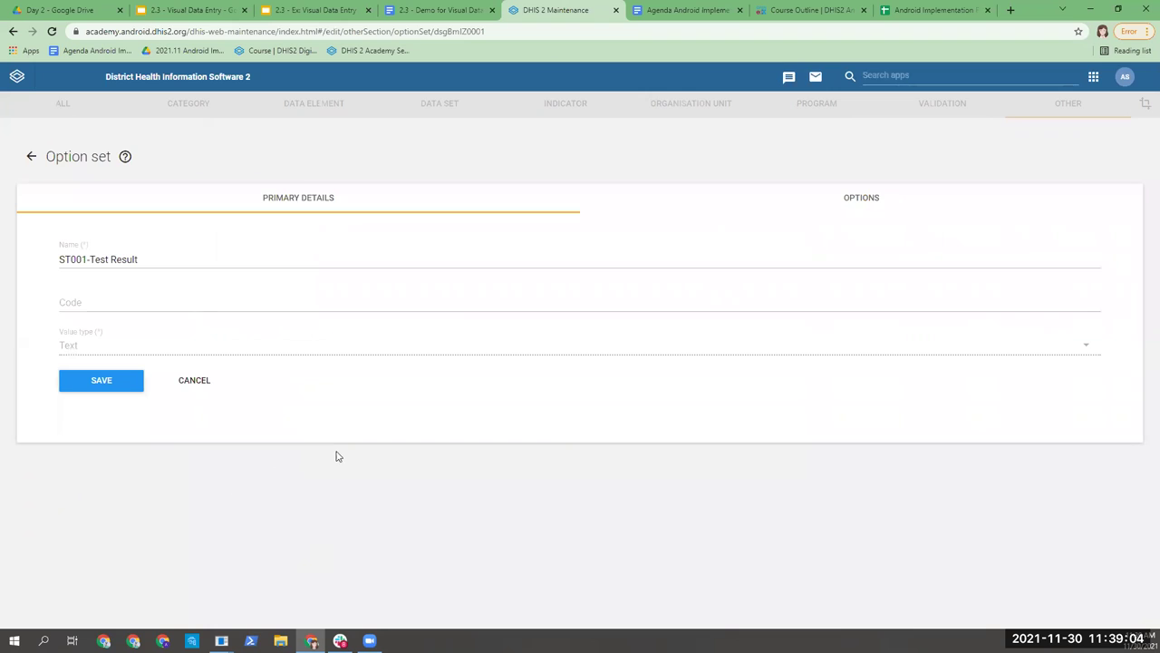
pyautogui.click(872, 212)
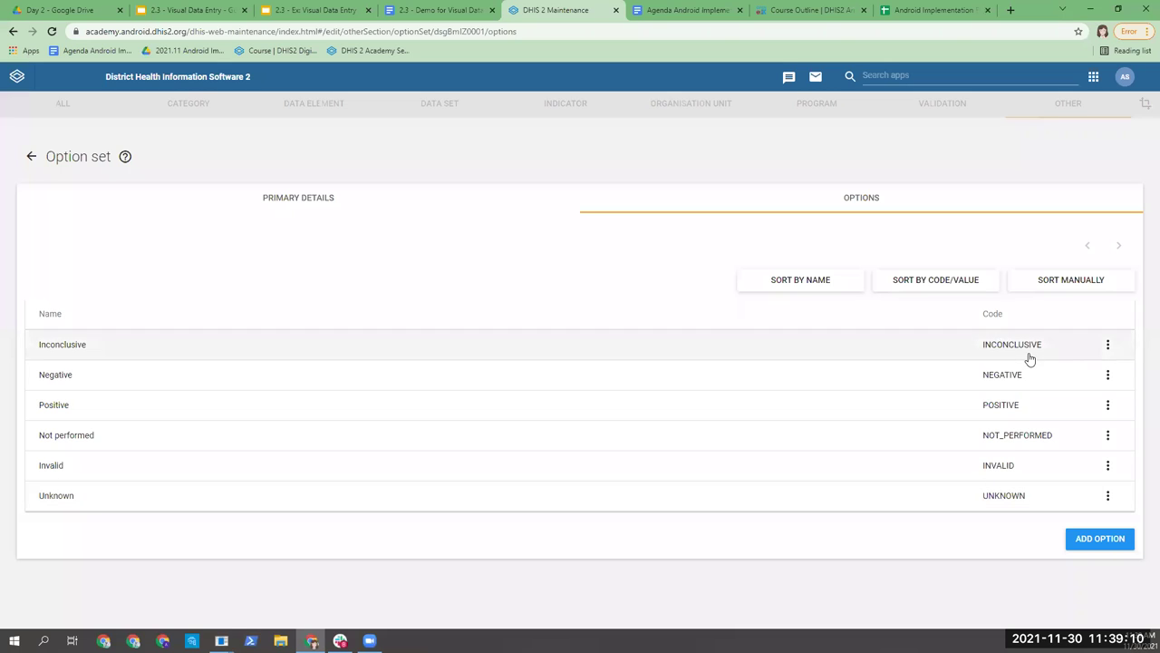
# - Open the Inconclusive option for editing, change its color to the darker olive #8E972A, and view the color's hex code
pyautogui.click(1107, 345)
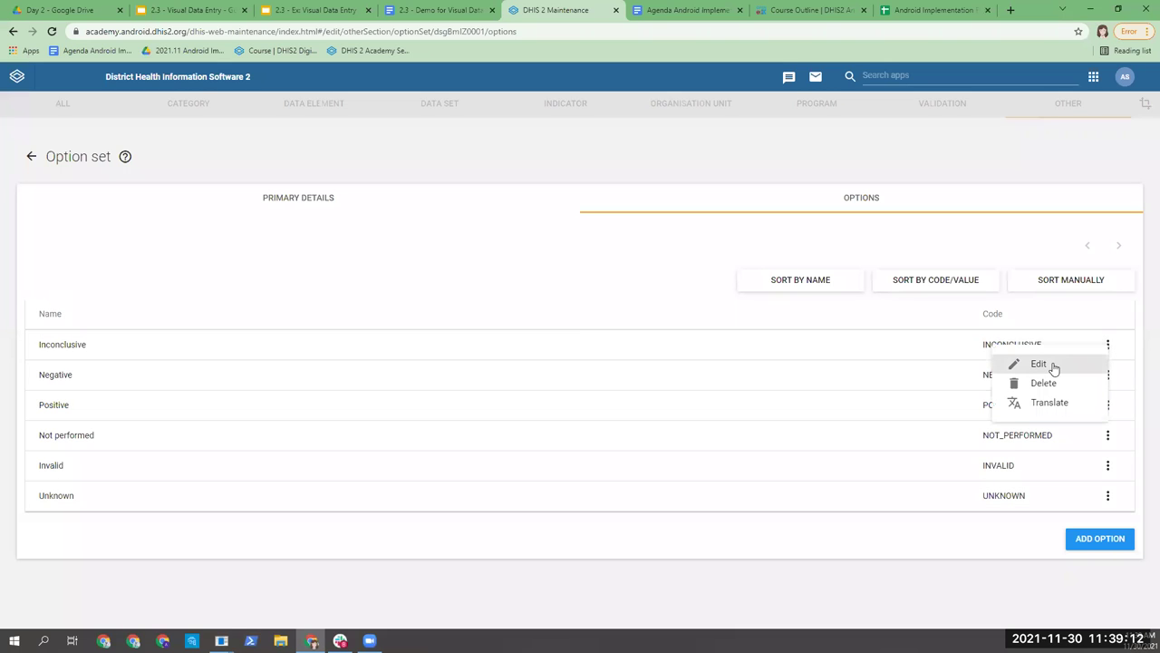
pyautogui.click(1053, 365)
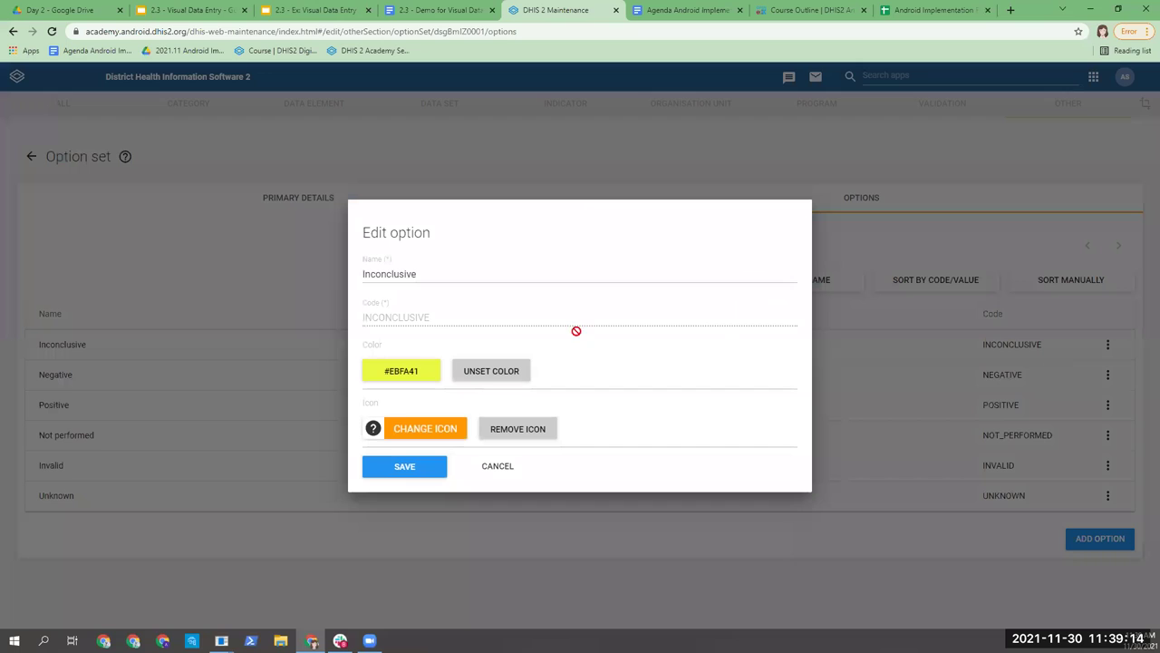
pyautogui.click(413, 373)
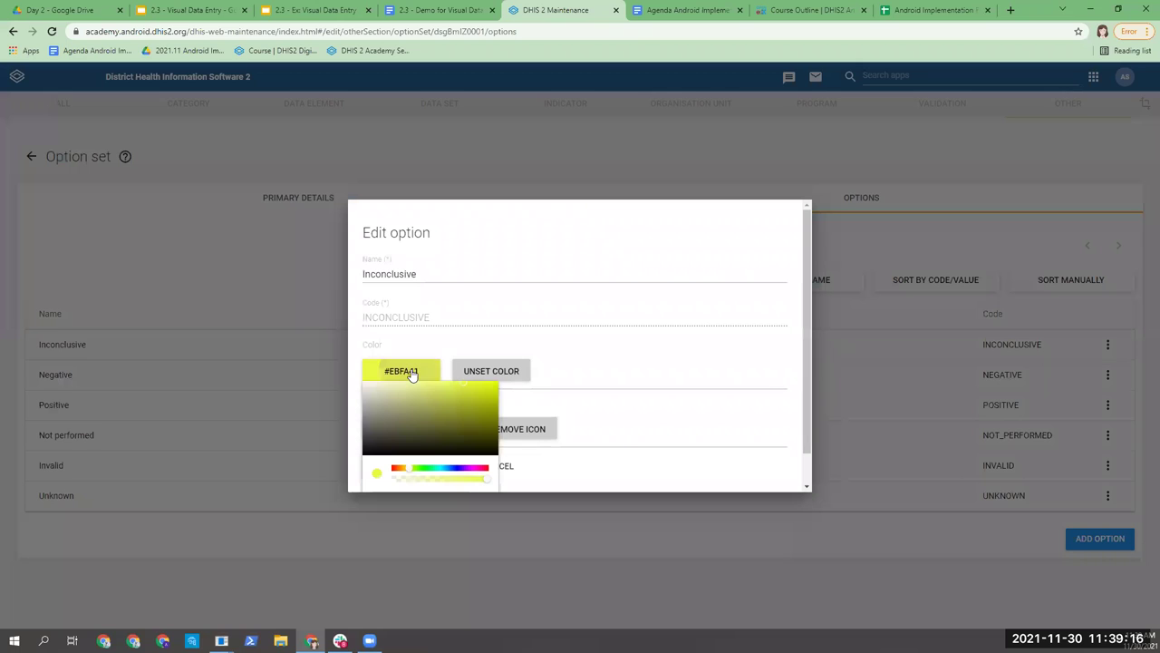
pyautogui.scroll(-2, 413, 426)
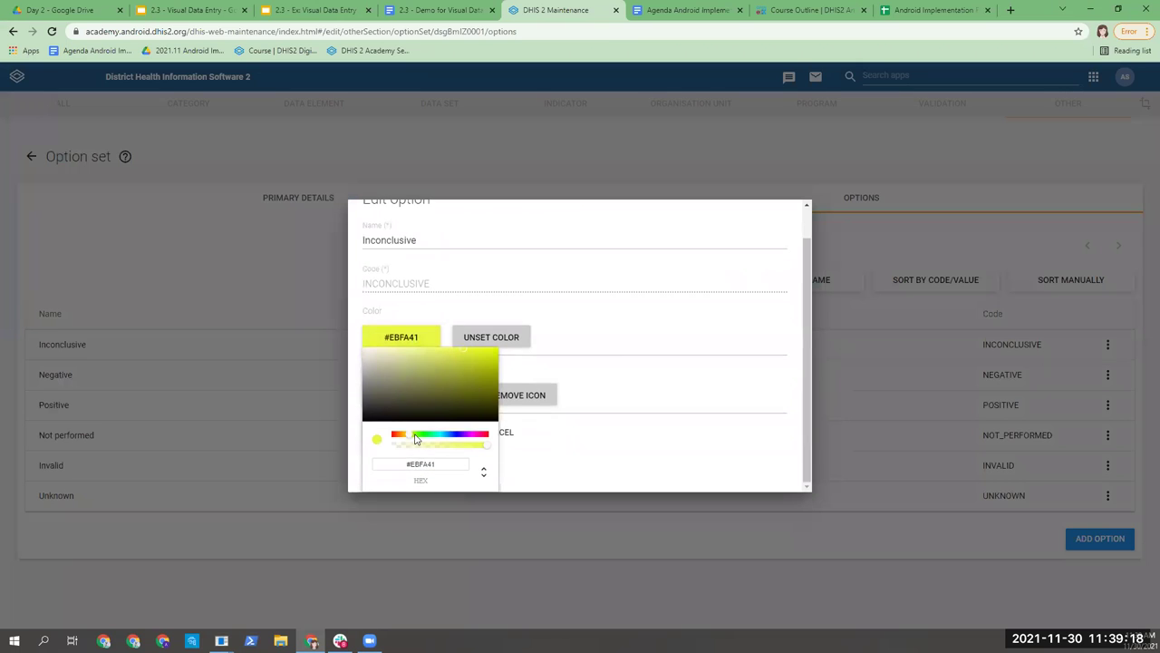
pyautogui.click(631, 347)
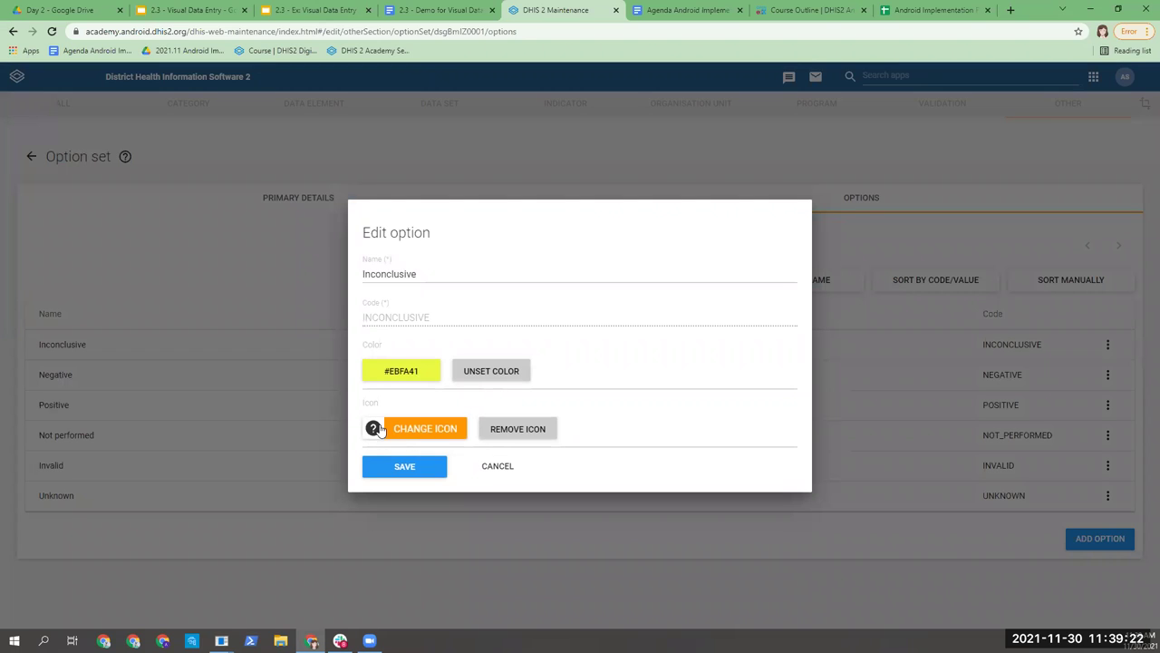
pyautogui.click(391, 372)
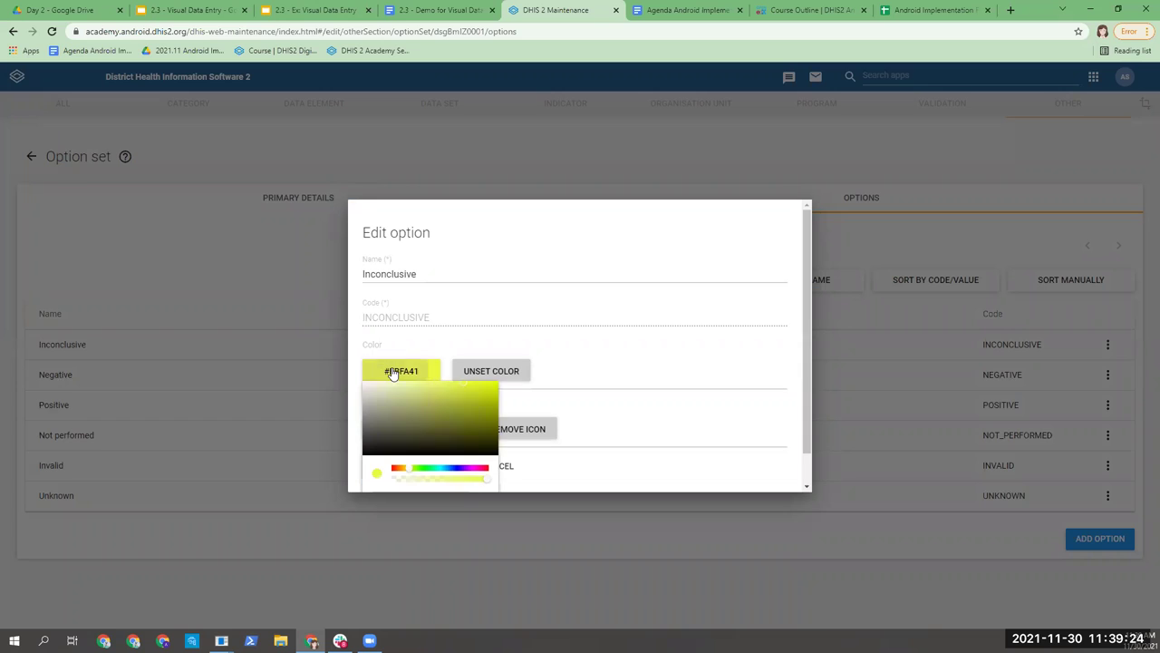
pyautogui.moveTo(463, 395)
pyautogui.mouseDown()
pyautogui.moveTo(417, 421)
pyautogui.moveTo(460, 408)
pyautogui.mouseUp()
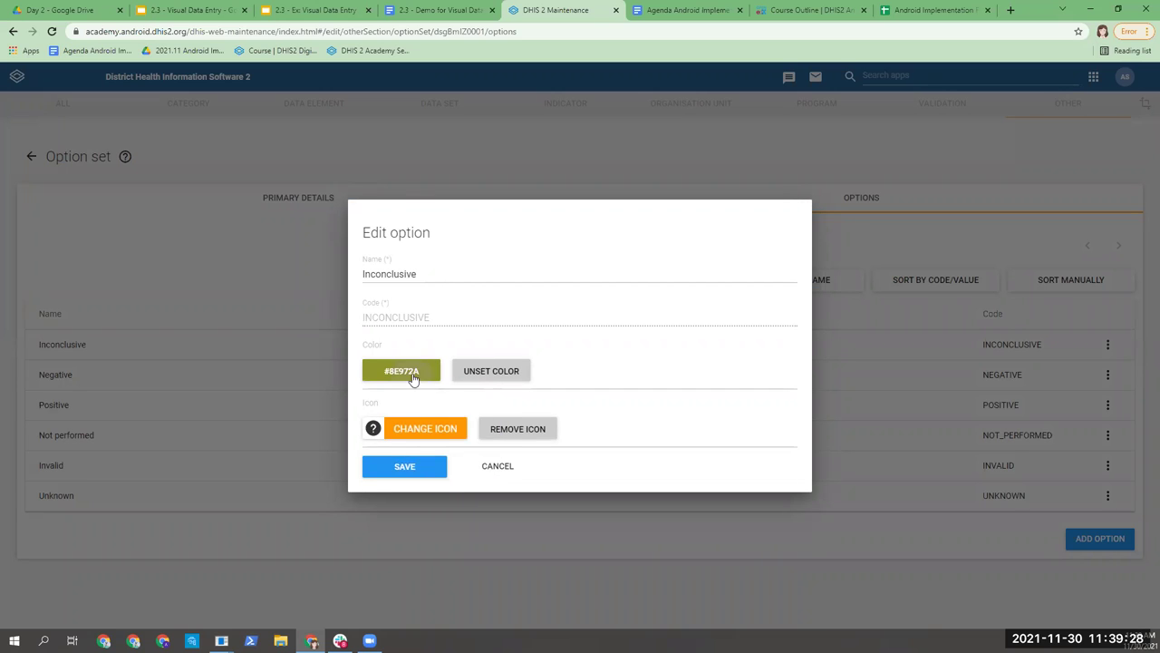
pyautogui.click(410, 374)
pyautogui.scroll(-1, 418, 426)
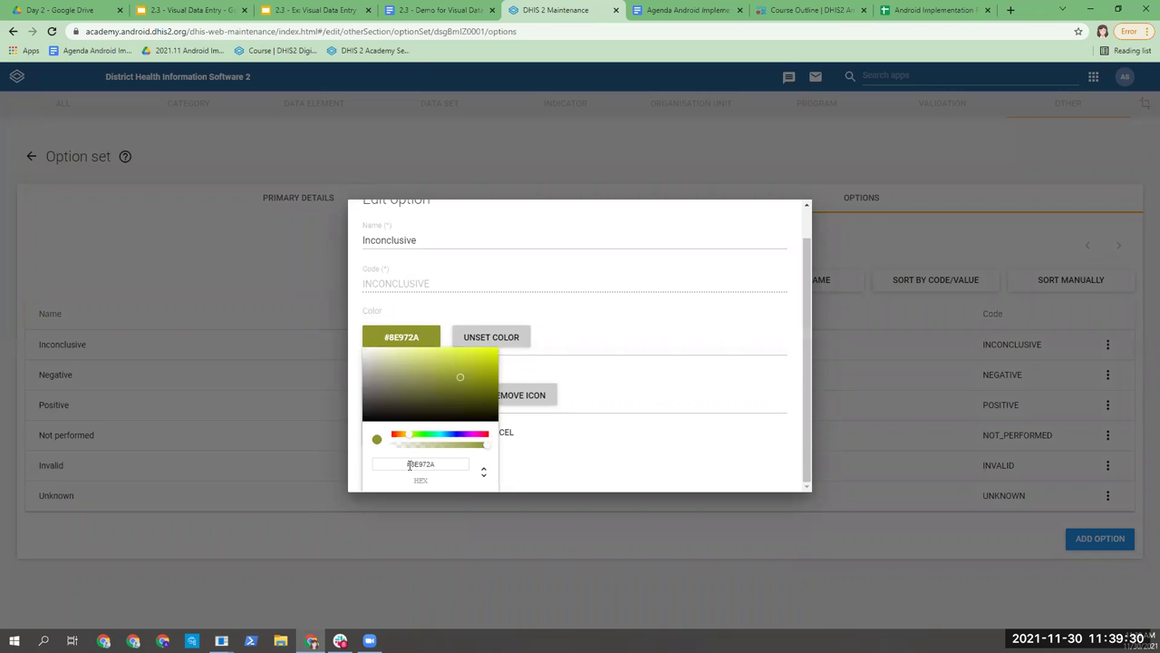
# - Switch to the 2.3 - Visual Data Entry presentation and show the slide on assigning icons and colors to option set options
pyautogui.click(191, 10)
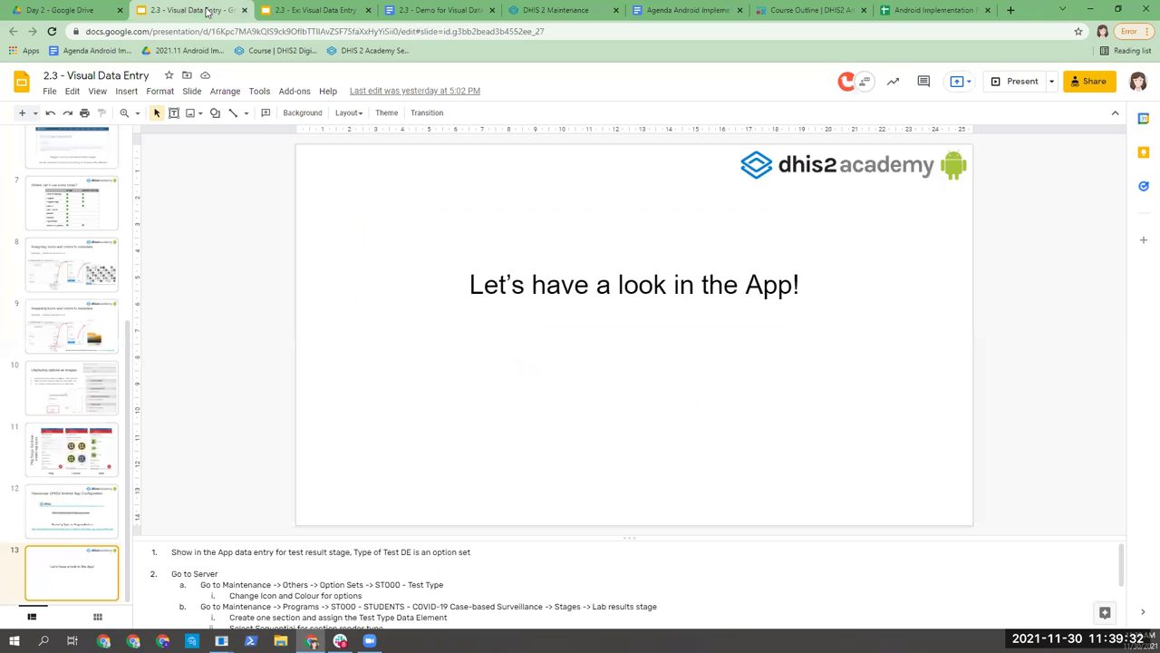
pyautogui.click(97, 436)
pyautogui.click(86, 378)
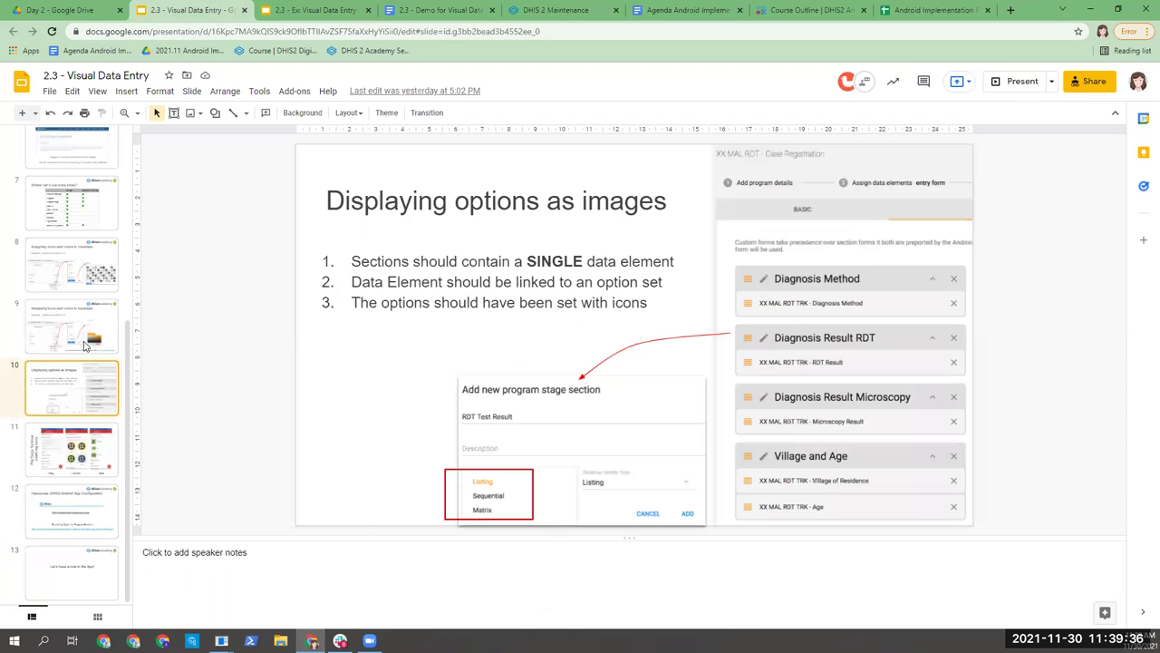
pyautogui.press('Up')
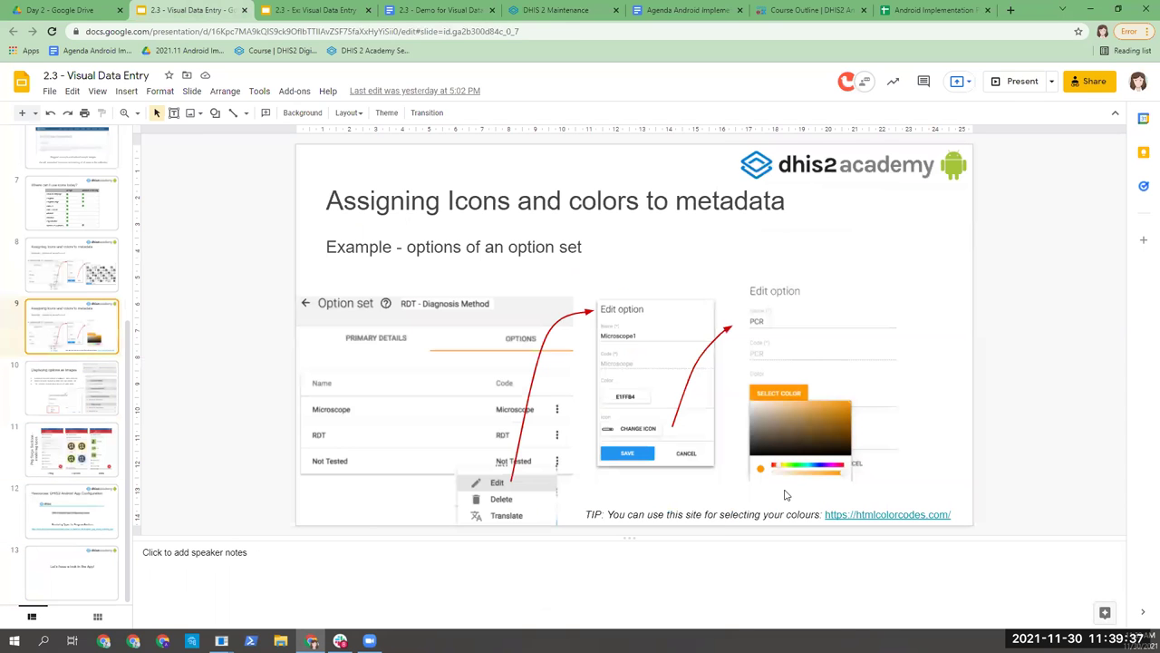
# - Open the slide's htmlcolorcodes.com link, agree to the privacy notice to view the color picker, and return to the presentation
pyautogui.click(858, 518)
pyautogui.click(845, 537)
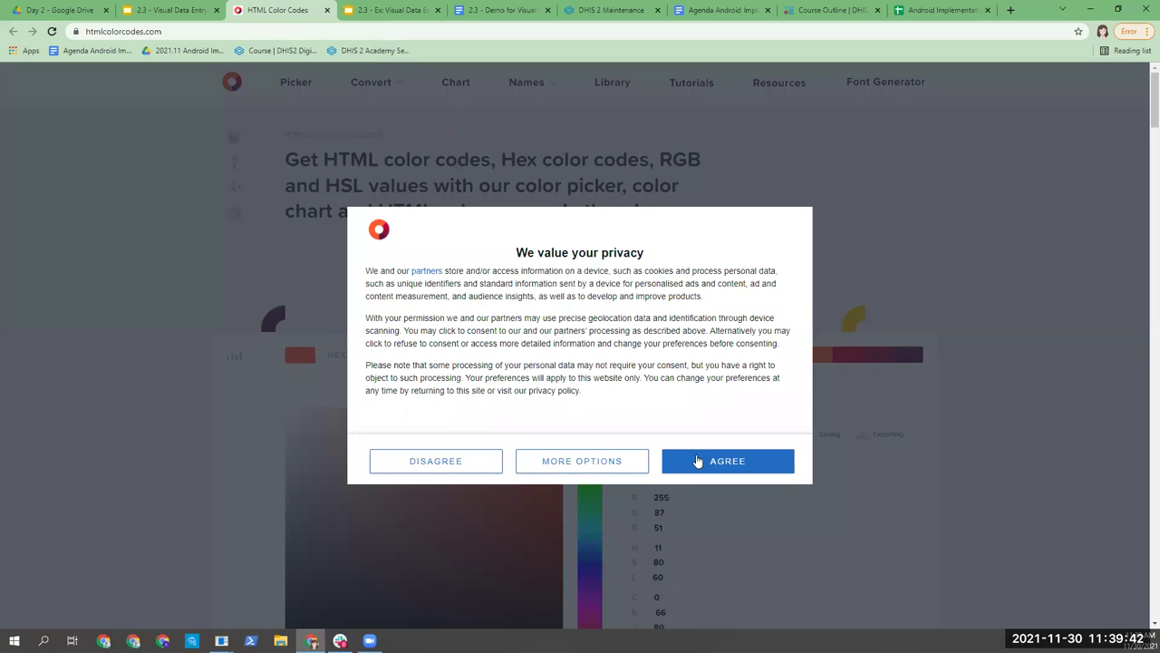
pyautogui.click(699, 462)
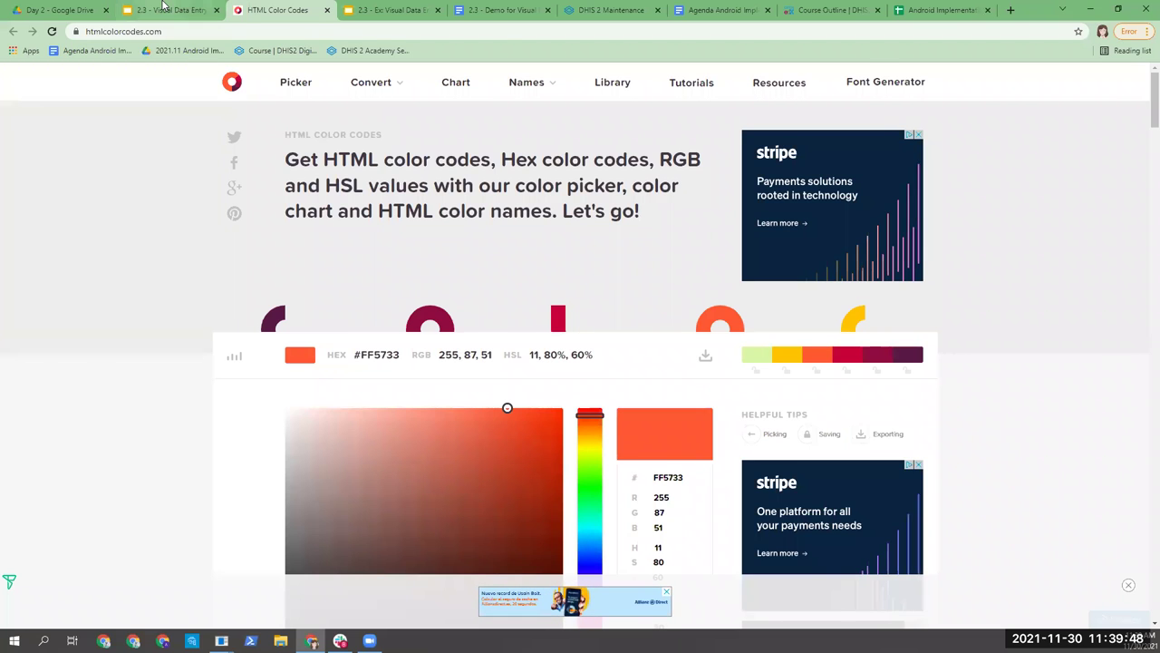
pyautogui.click(164, 9)
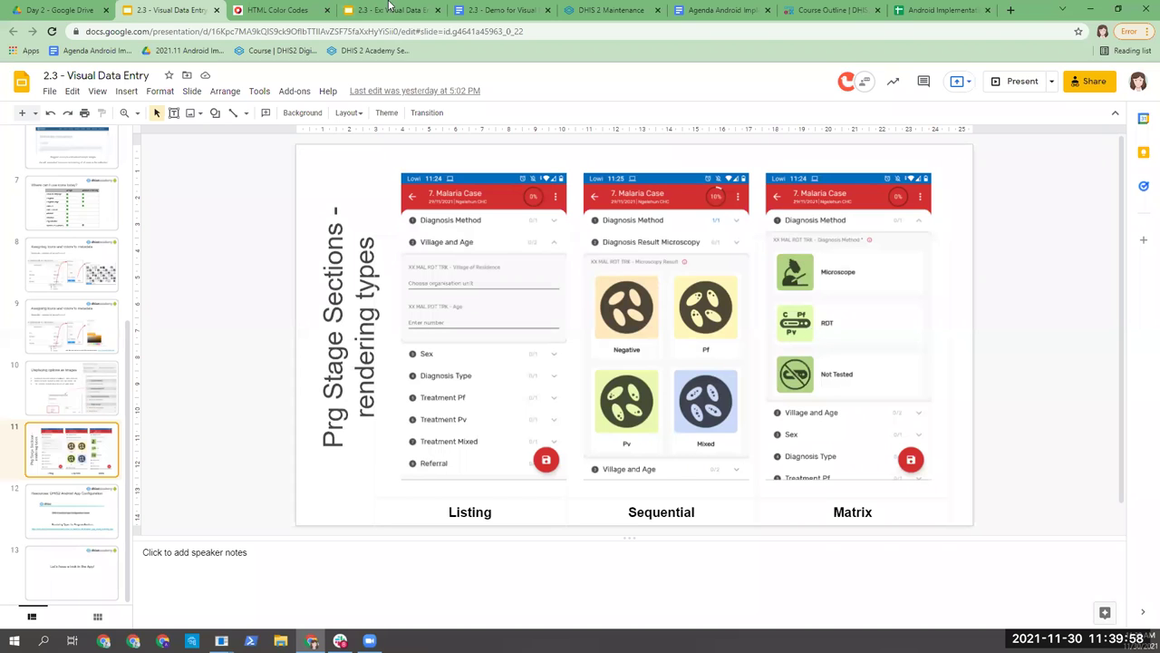
# - Pick a bright yellow, #DFE51E, in the HTML Color Codes picker and copy its hex code
pyautogui.click(273, 11)
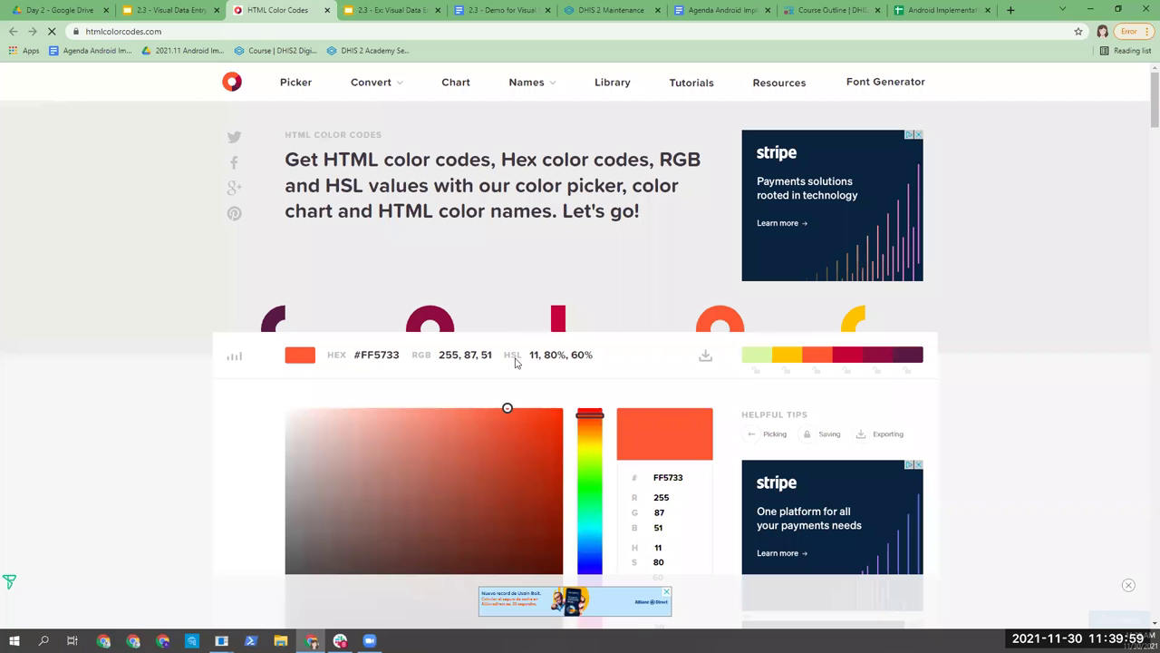
pyautogui.click(589, 491)
pyautogui.click(505, 464)
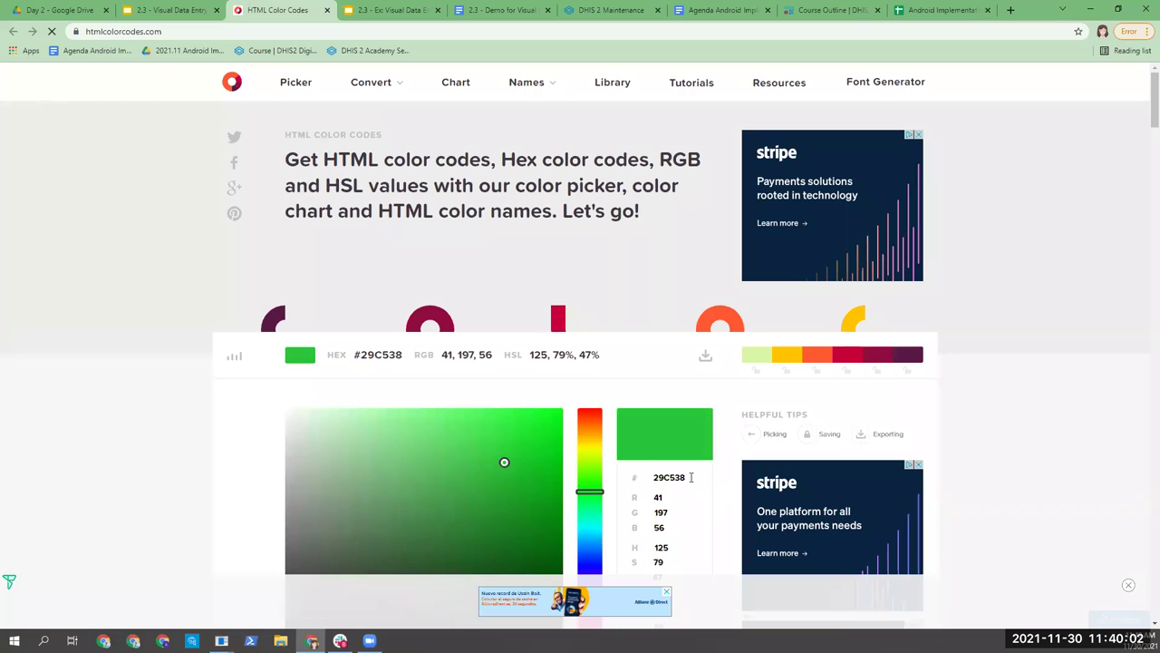
pyautogui.moveTo(687, 477); pyautogui.dragTo(649, 474)
pyautogui.click(584, 449)
pyautogui.click(527, 432)
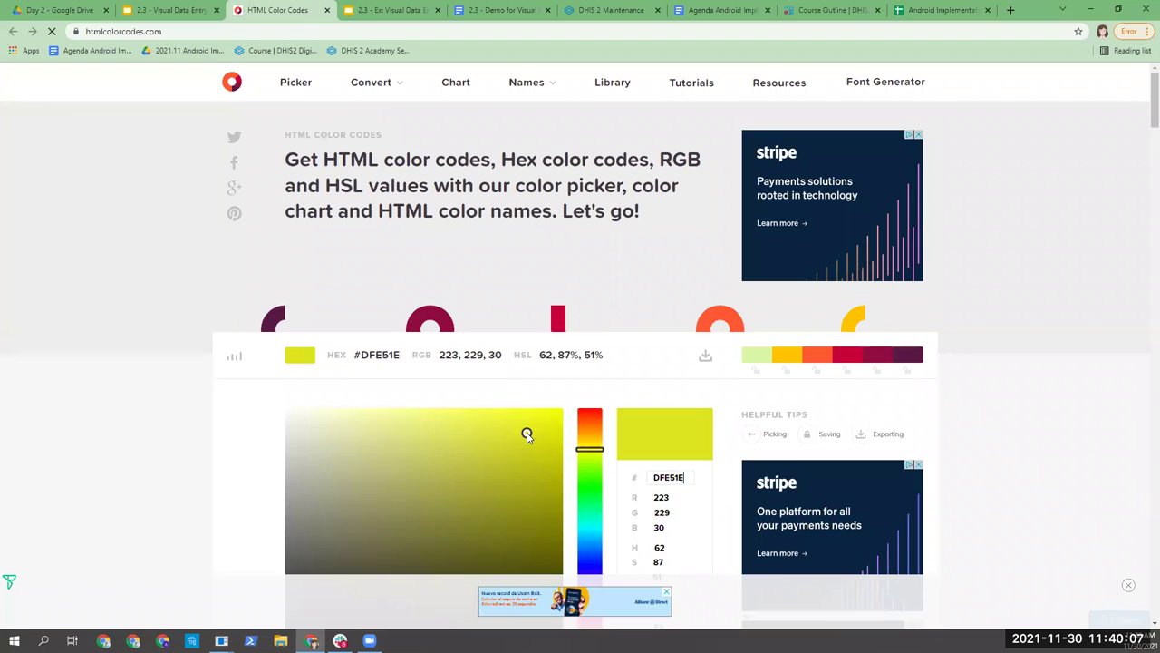
pyautogui.doubleClick(671, 478)
pyautogui.hotkey('ctrl', 'c')
# - Return to DHIS 2 Maintenance, set the Inconclusive option's color to the copied #DFE51E, and save the option
pyautogui.click(613, 10)
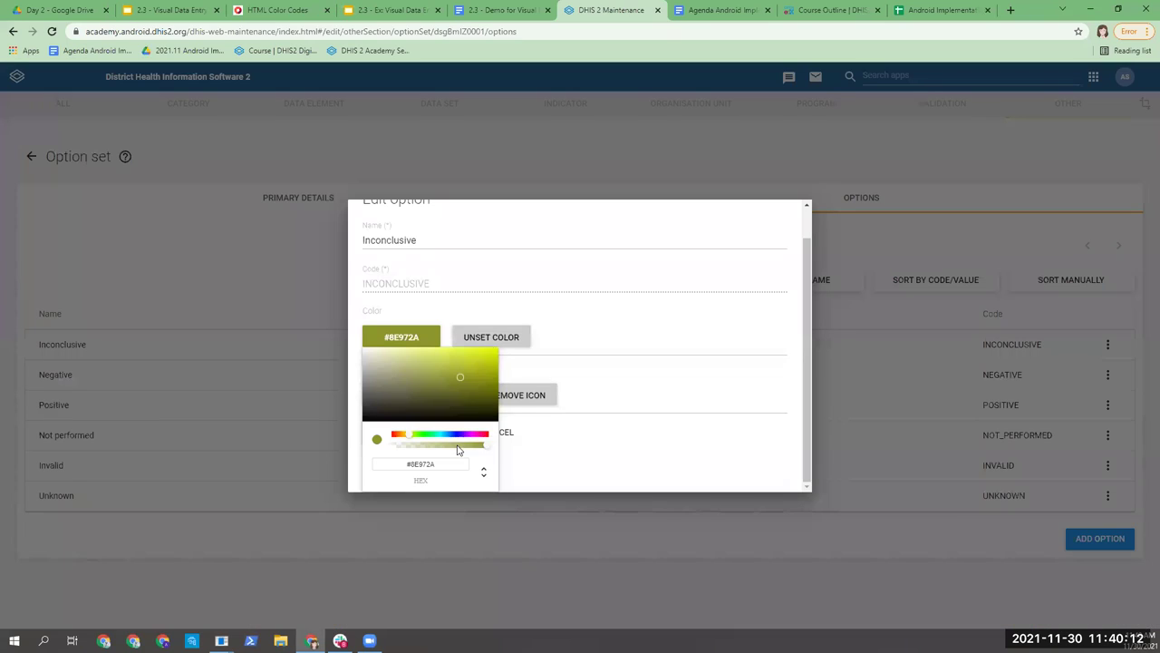
pyautogui.scroll(1, 457, 446)
pyautogui.scroll(-1, 456, 444)
pyautogui.doubleClick(436, 463)
pyautogui.hotkey('ctrl', 'v')
pyautogui.press('Return')
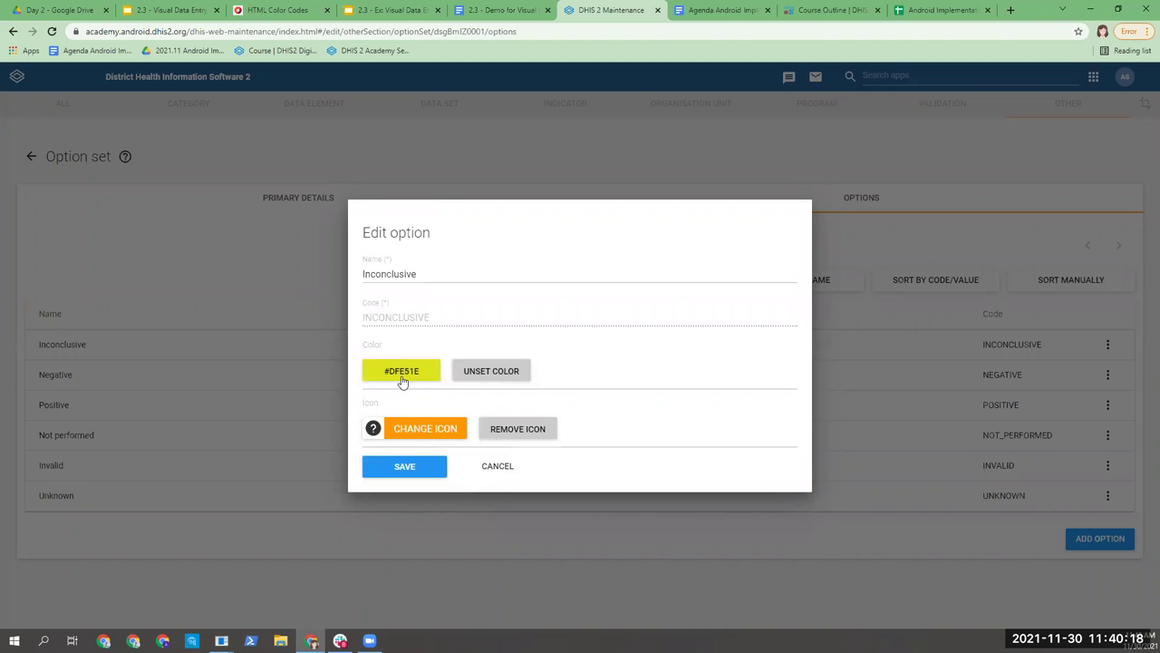
pyautogui.click(288, 10)
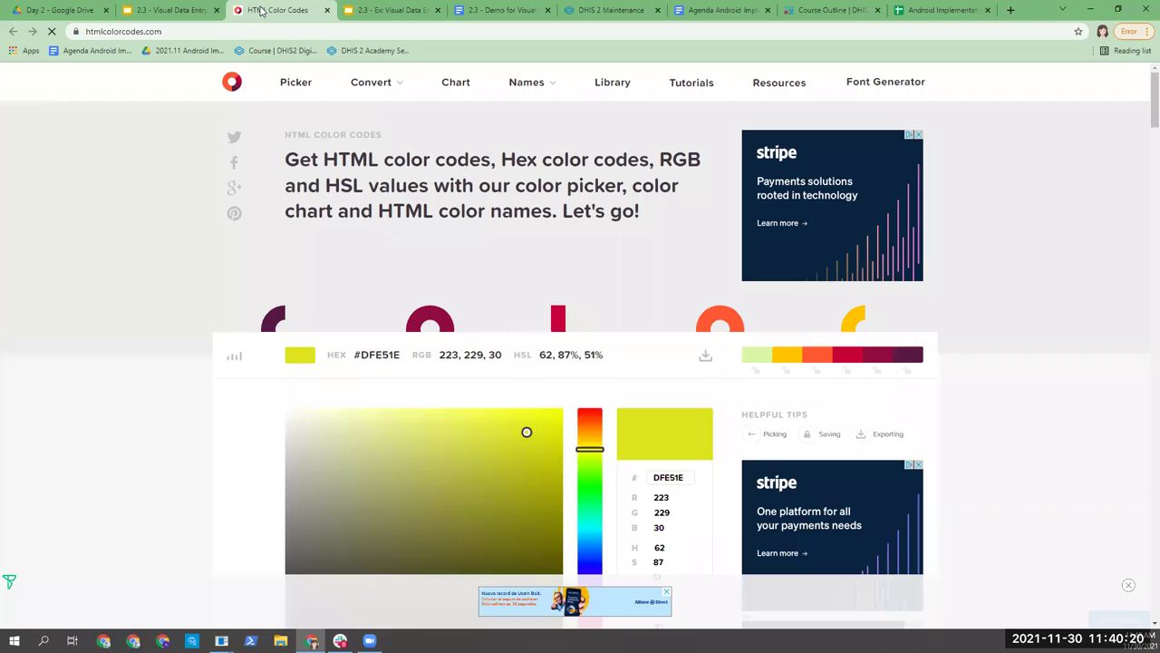
pyautogui.click(585, 10)
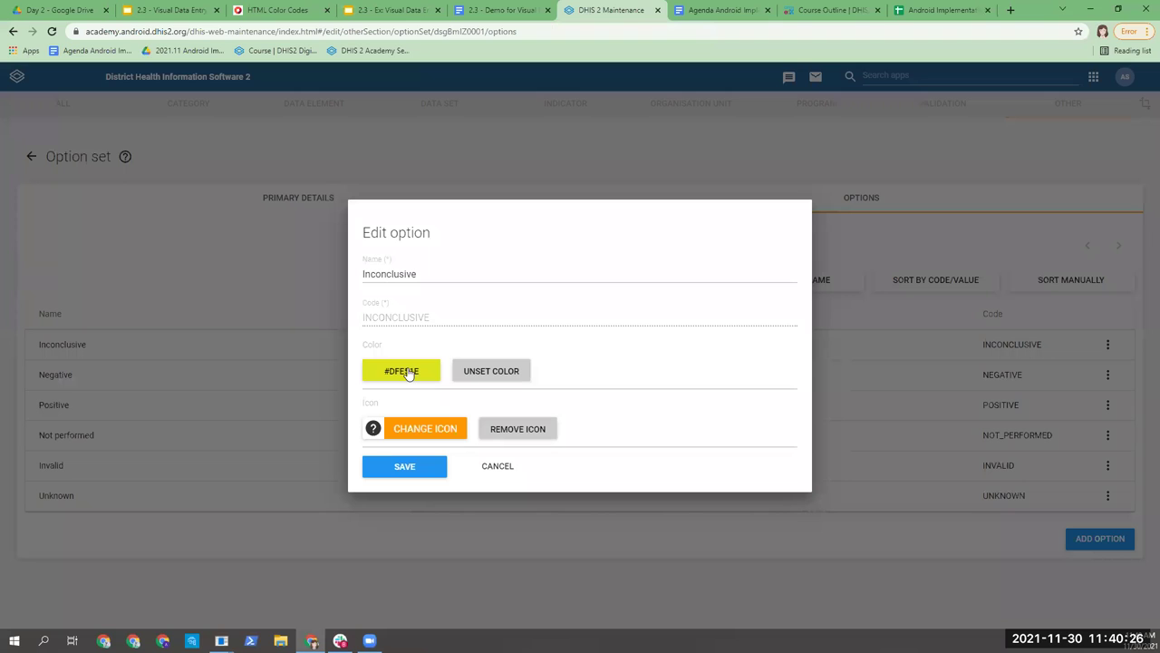
pyautogui.click(409, 470)
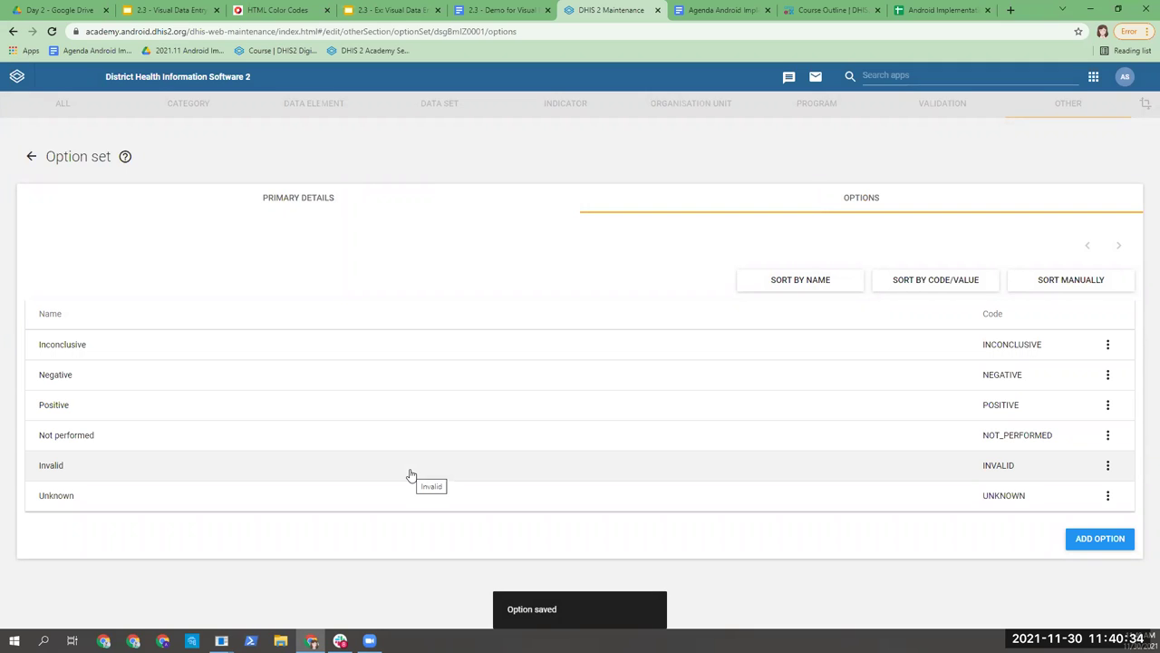
# - Open the ST001-COVID-19 Case-based Surveillance program and display the data entry form sections of ST001-Stage 3 - Lab Results
pyautogui.click(33, 156)
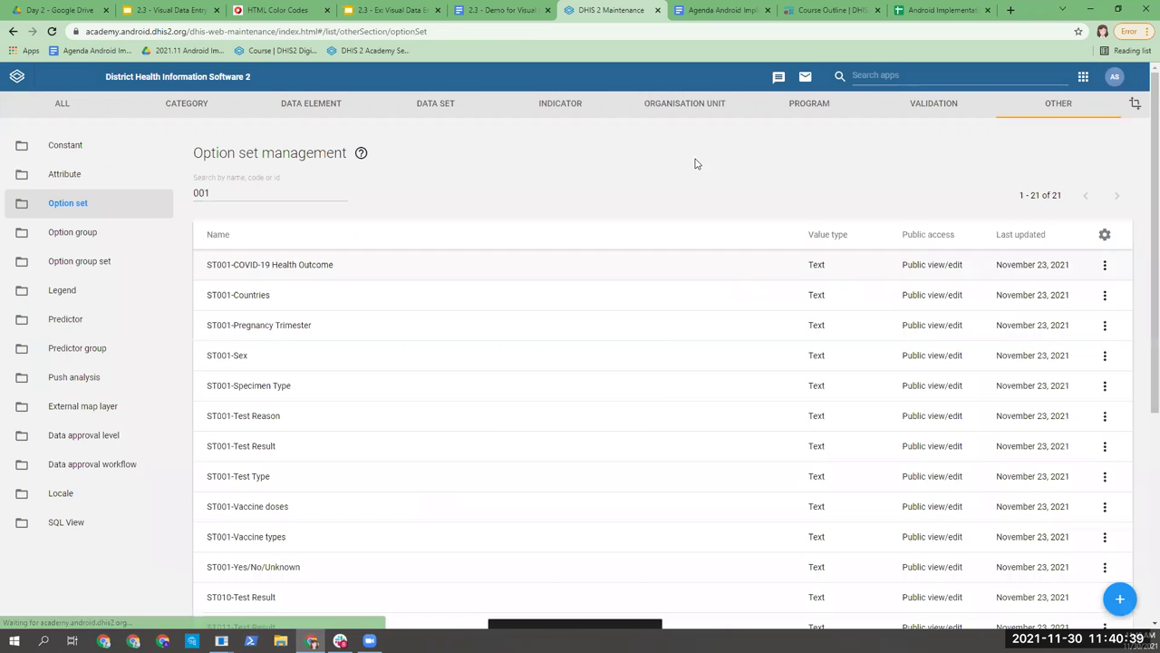
pyautogui.click(807, 109)
pyautogui.click(242, 160)
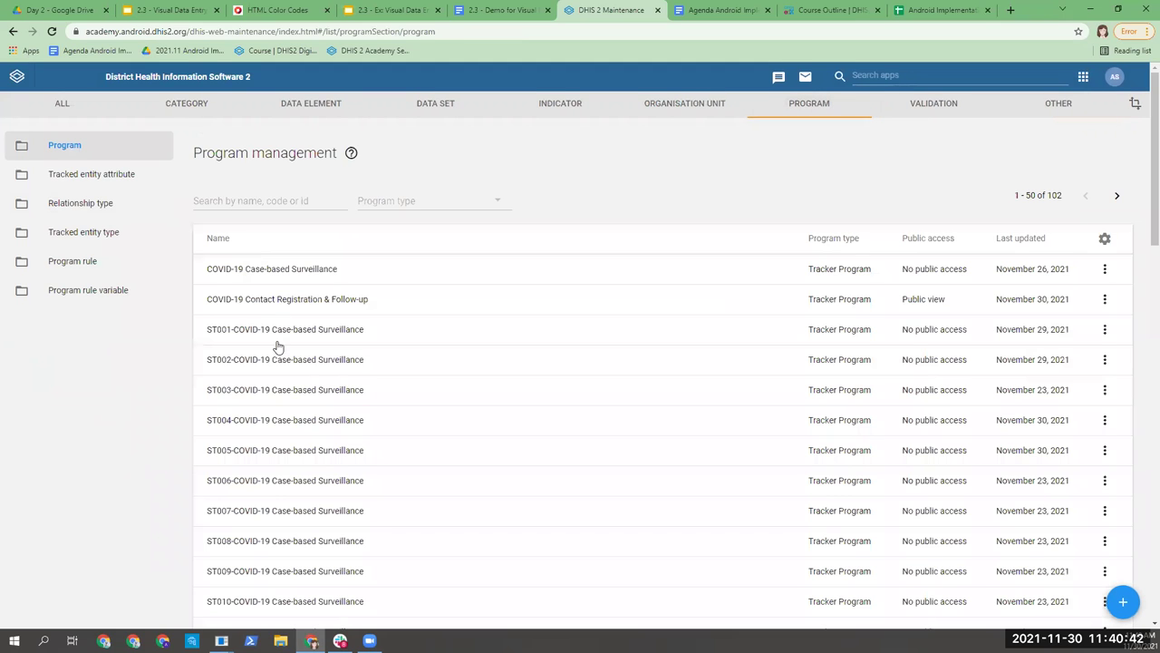
pyautogui.click(277, 341)
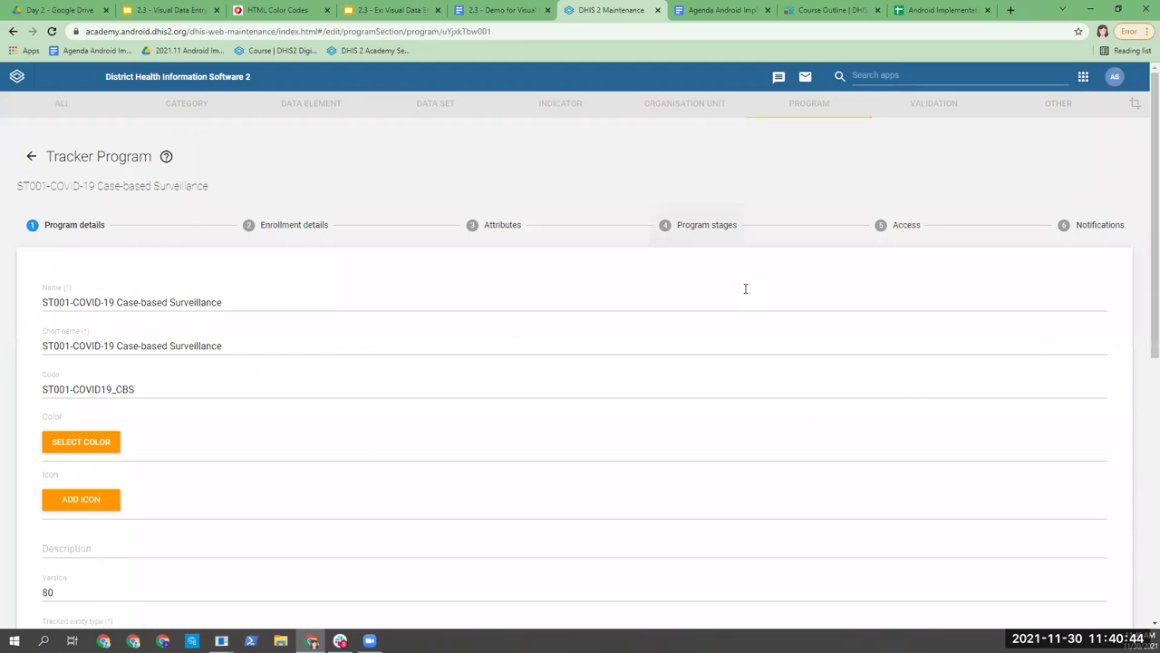
pyautogui.click(699, 220)
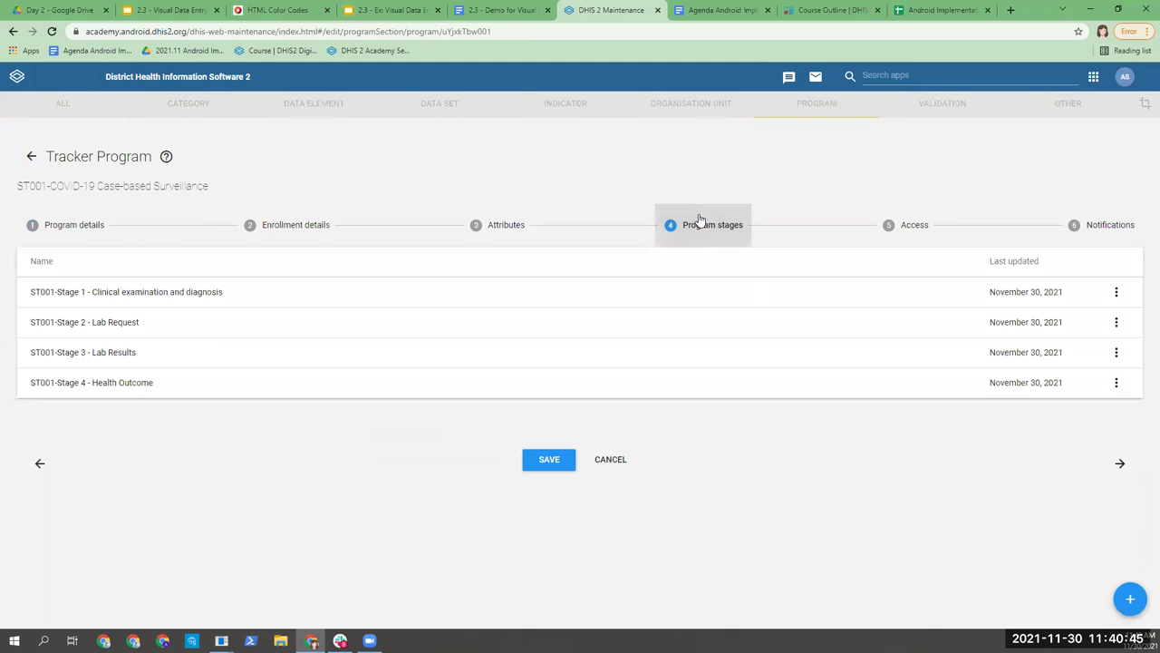
pyautogui.click(368, 349)
pyautogui.scroll(-10, 367, 355)
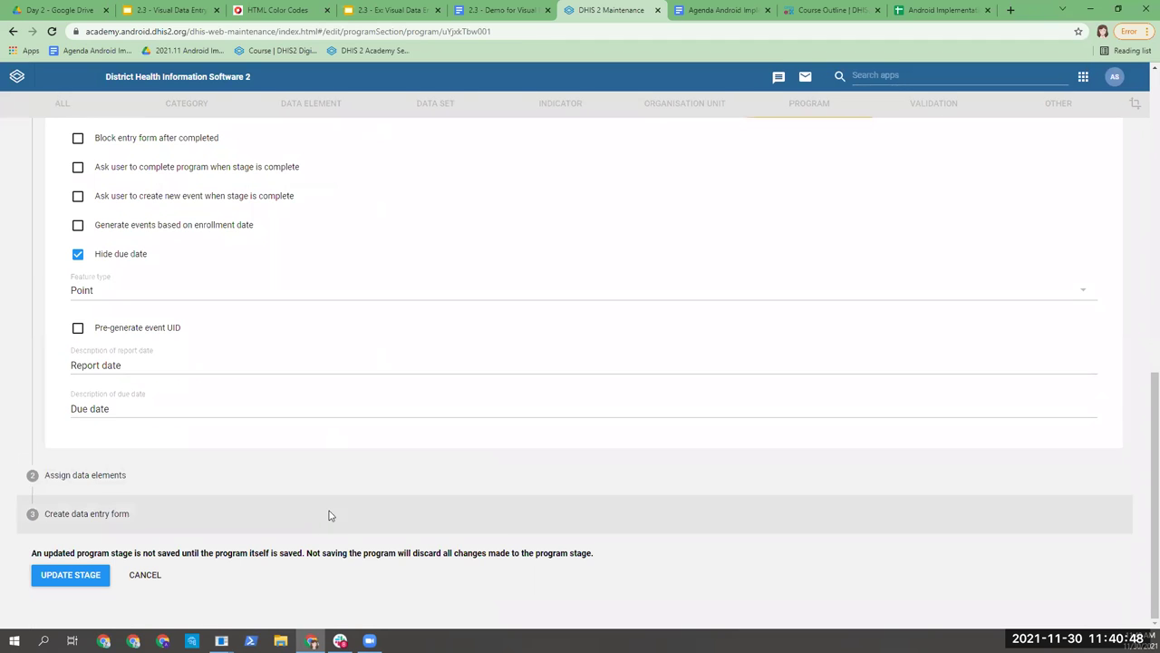
pyautogui.click(329, 513)
pyautogui.scroll(-3, 272, 489)
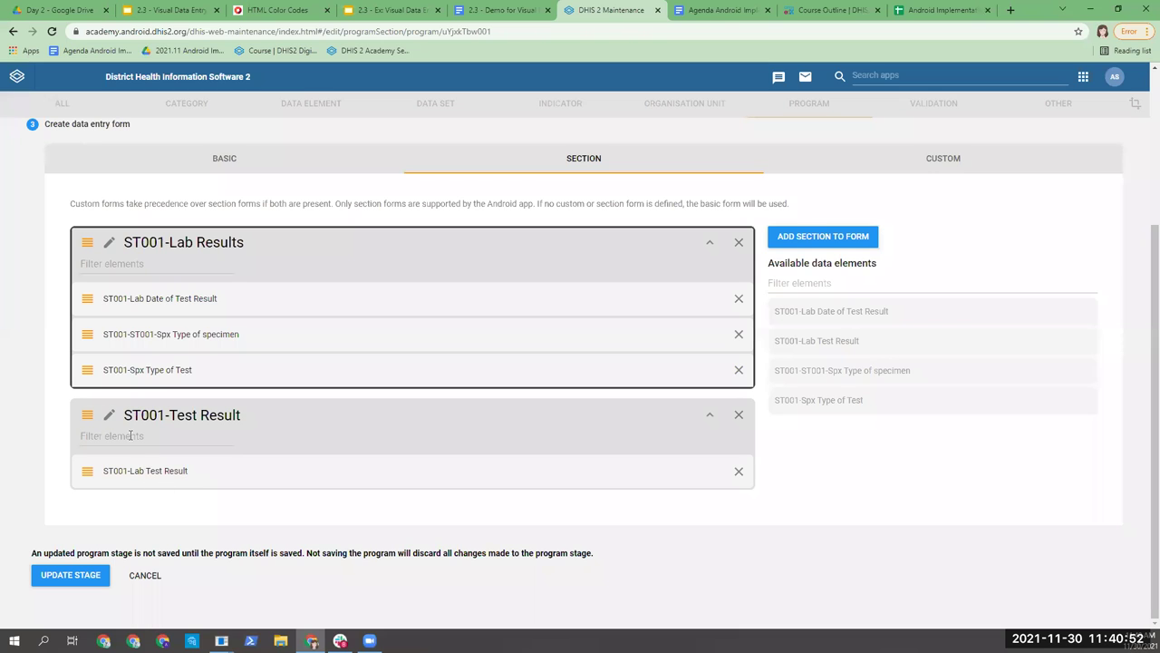
# - Update the ST001-Test Result section with Matrix as its mobile render type, and save the stage and the program
pyautogui.click(108, 415)
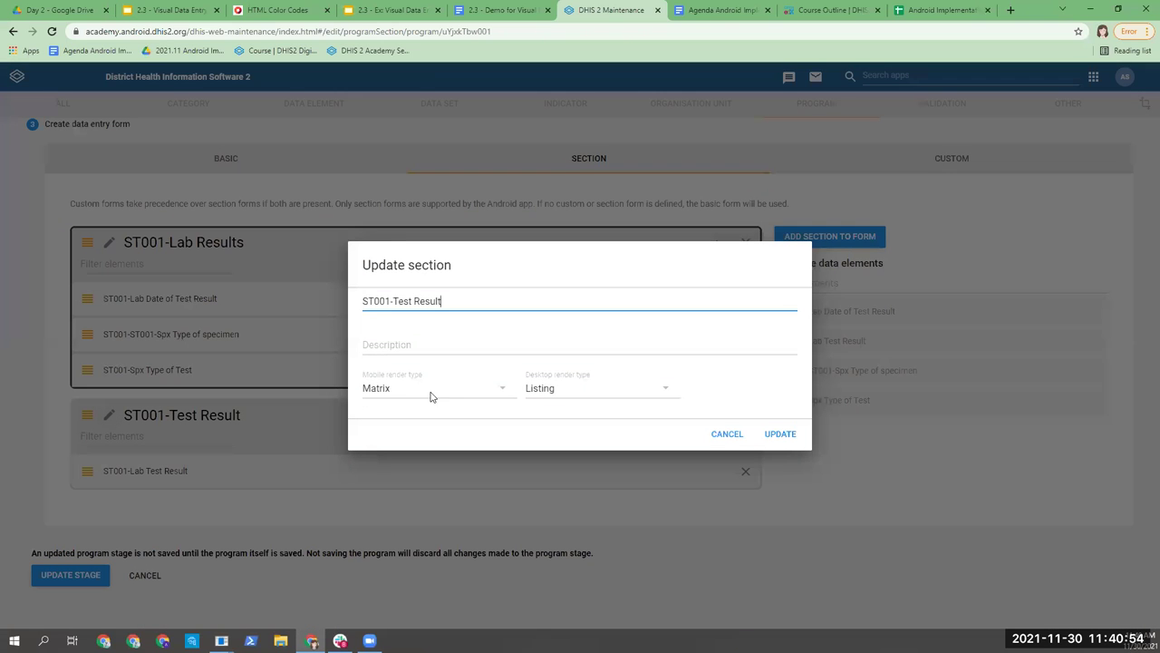
pyautogui.click(400, 392)
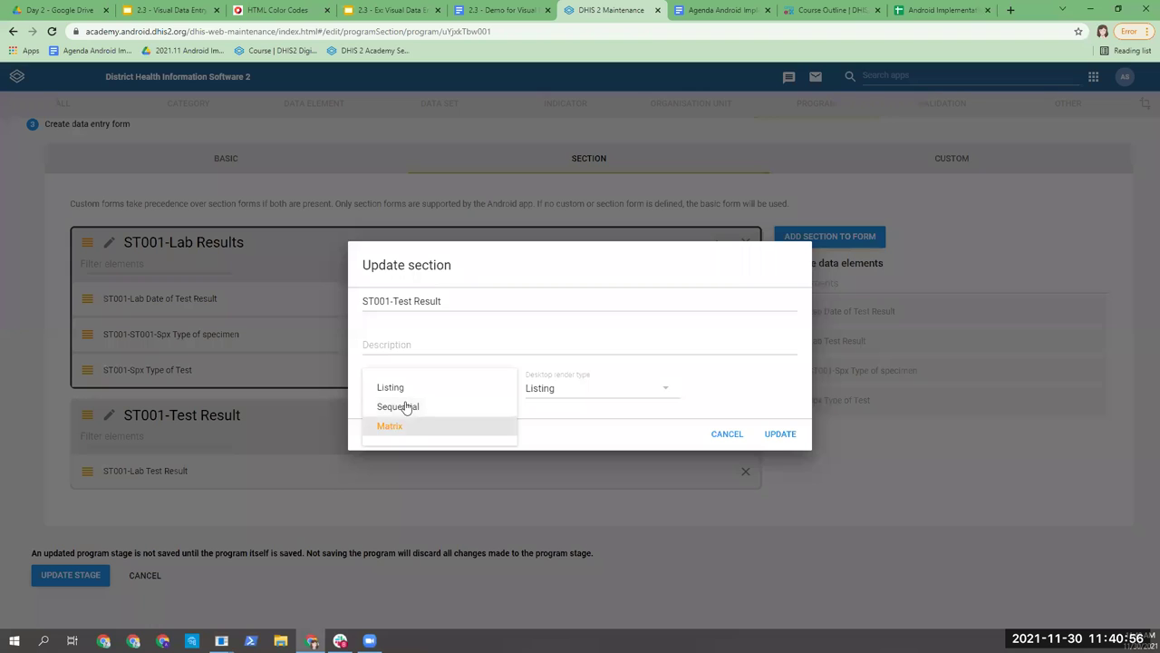
pyautogui.click(777, 438)
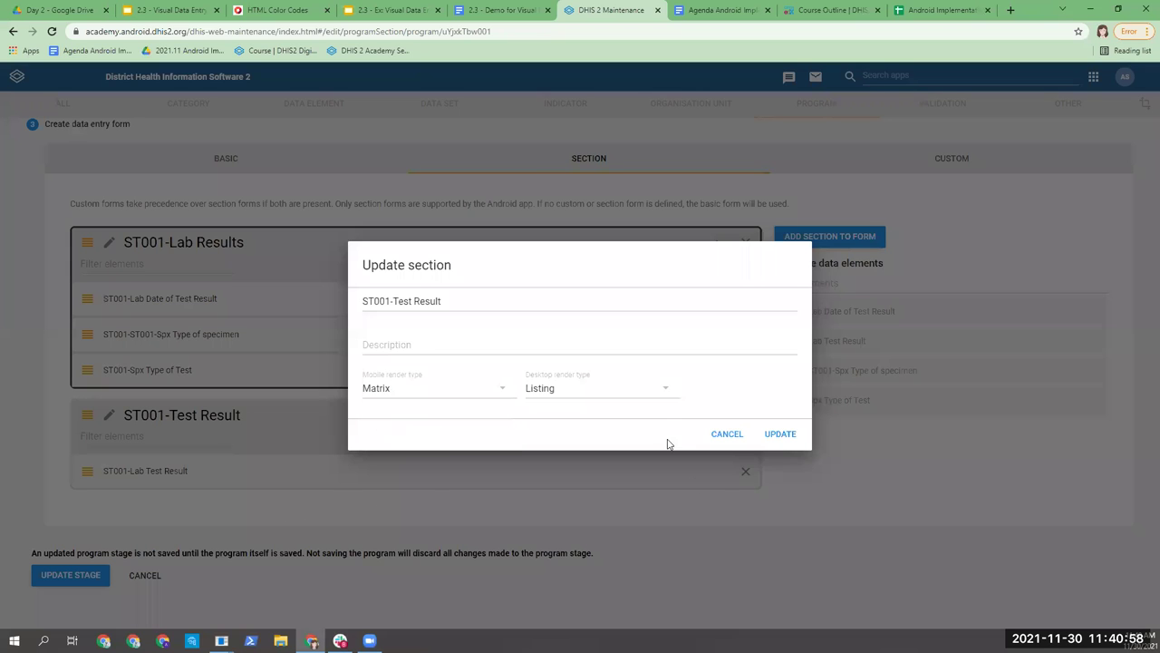
pyautogui.click(780, 434)
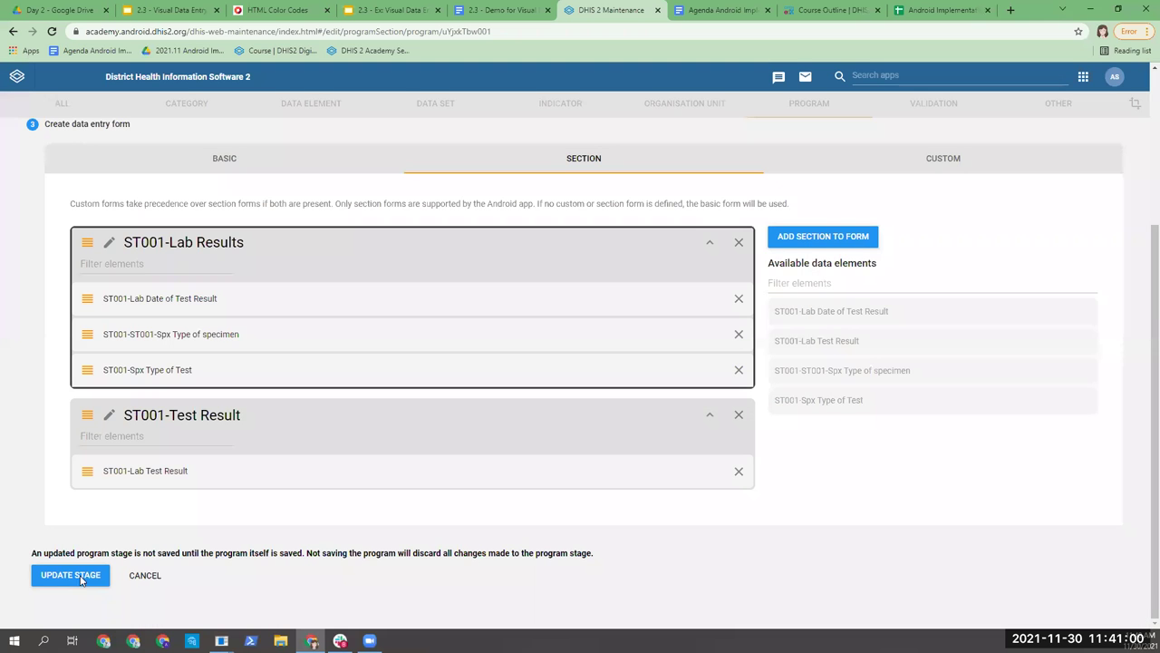
pyautogui.click(70, 574)
pyautogui.click(548, 462)
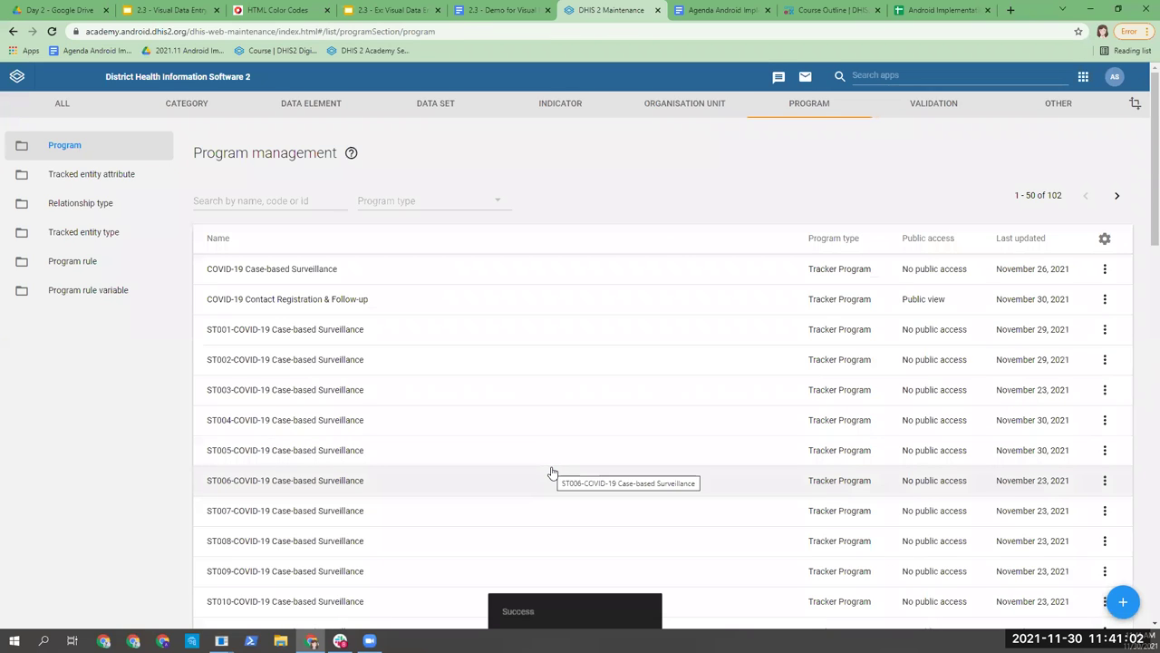
# - Switch to the DHIS2 Android app, leave the open record, and start a configuration sync from the settings
pyautogui.hotkey('alt', 'Tab')
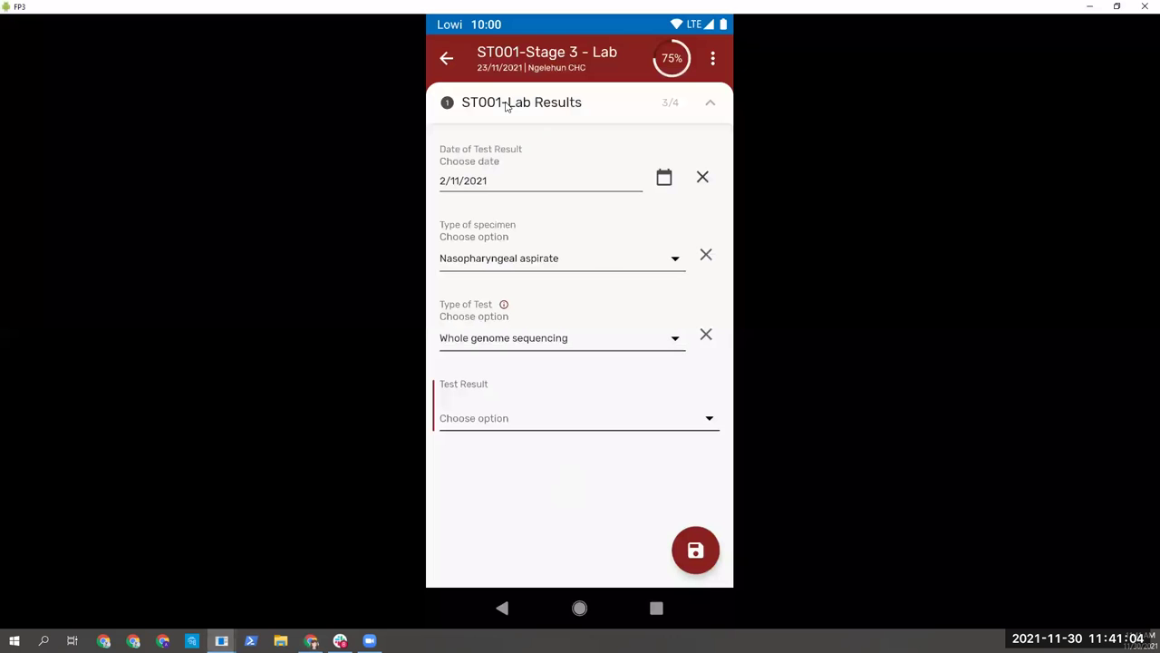
pyautogui.click(447, 60)
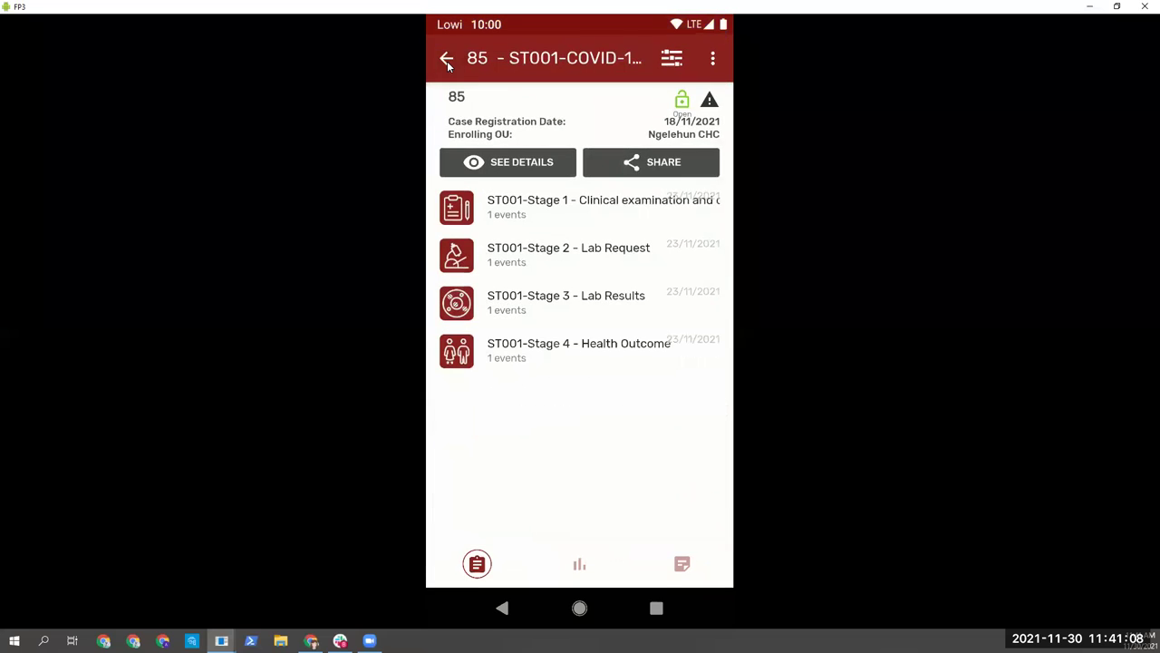
pyautogui.click(447, 60)
pyautogui.click(447, 59)
pyautogui.click(446, 58)
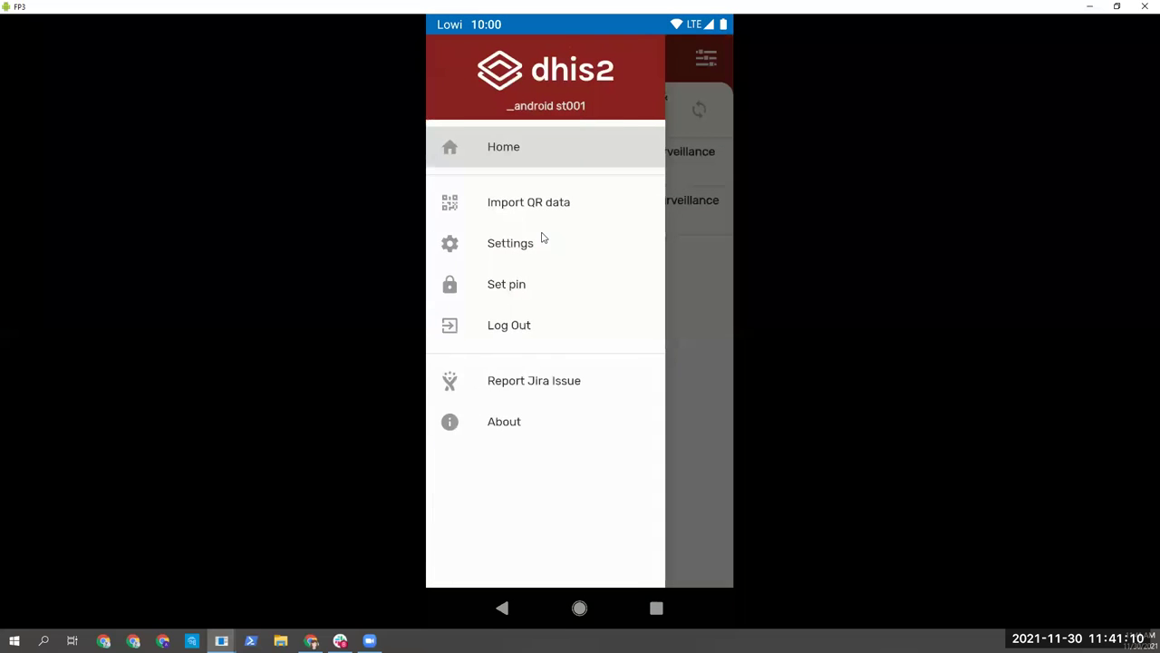
pyautogui.click(540, 249)
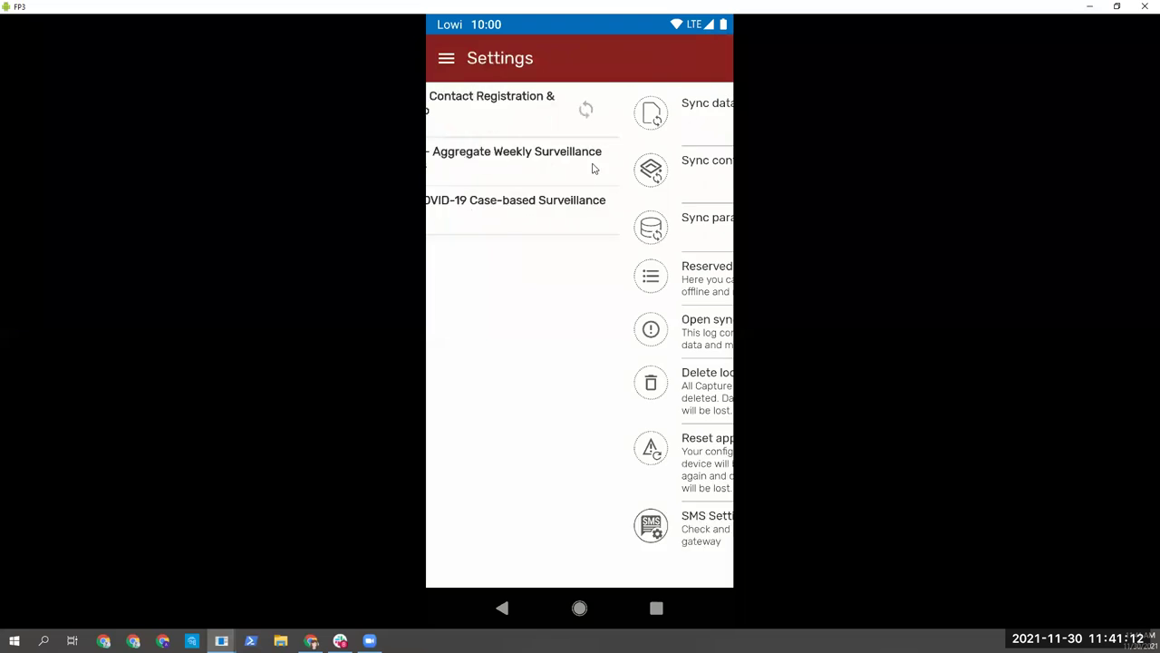
pyautogui.click(668, 166)
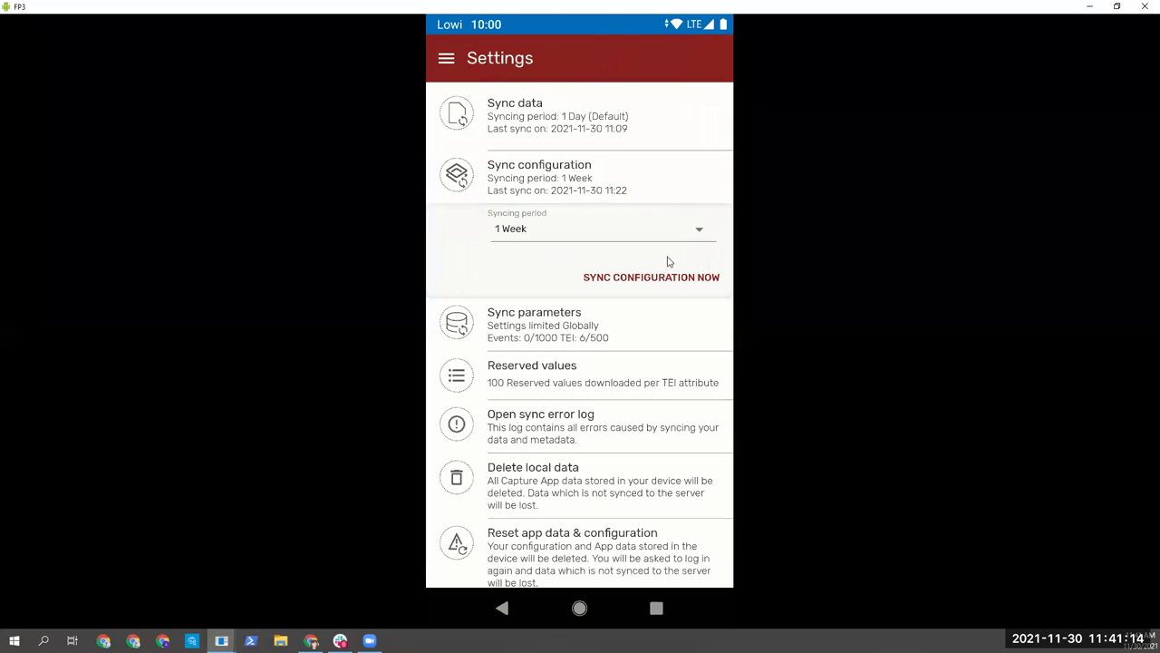
pyautogui.click(659, 278)
# - Open the 23/11/2021 Stage 3 - Lab Results event of case 36 in the ST001-COVID-19 Case-based Surveillance program
pyautogui.click(441, 64)
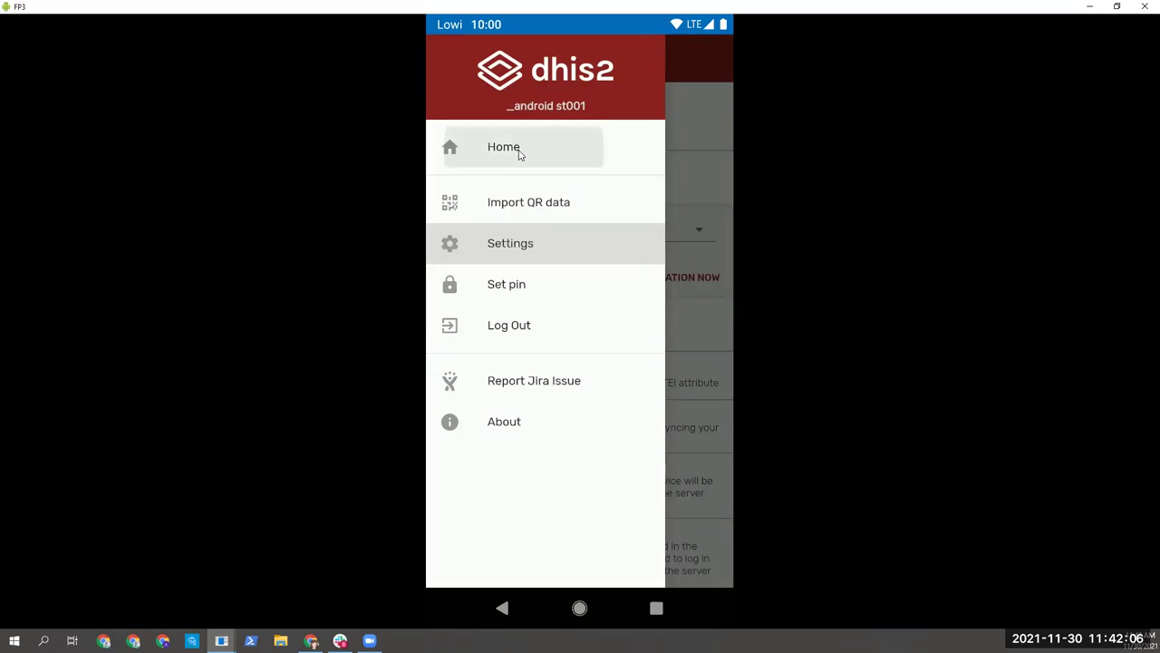
pyautogui.click(518, 153)
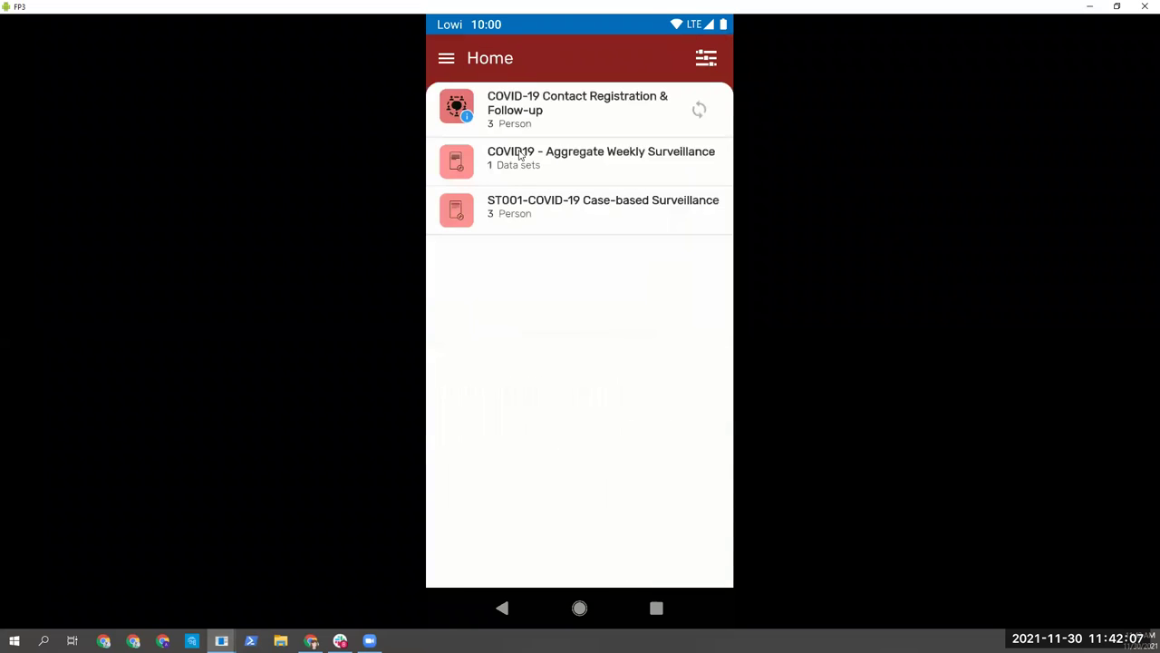
pyautogui.click(555, 223)
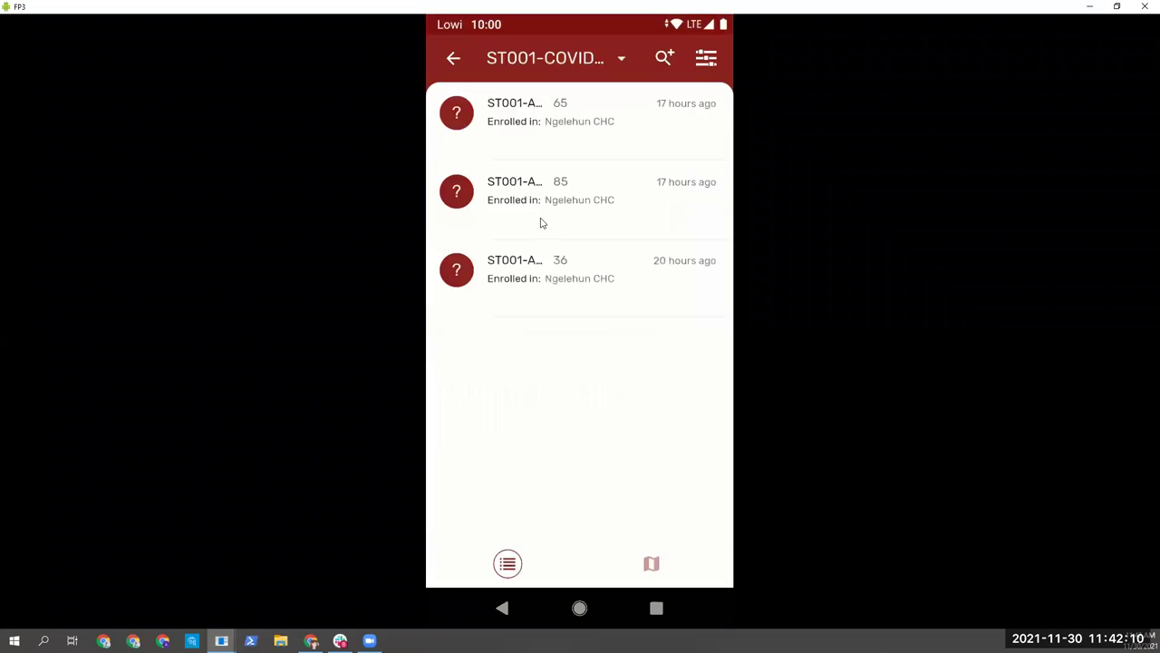
pyautogui.click(549, 265)
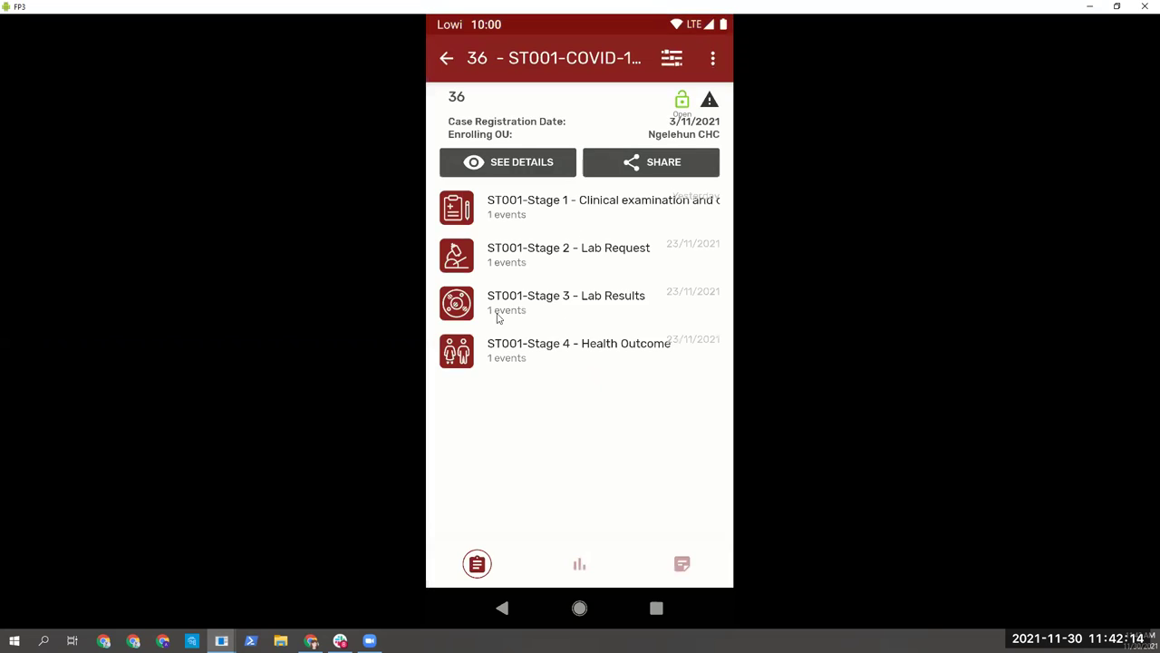
pyautogui.click(607, 312)
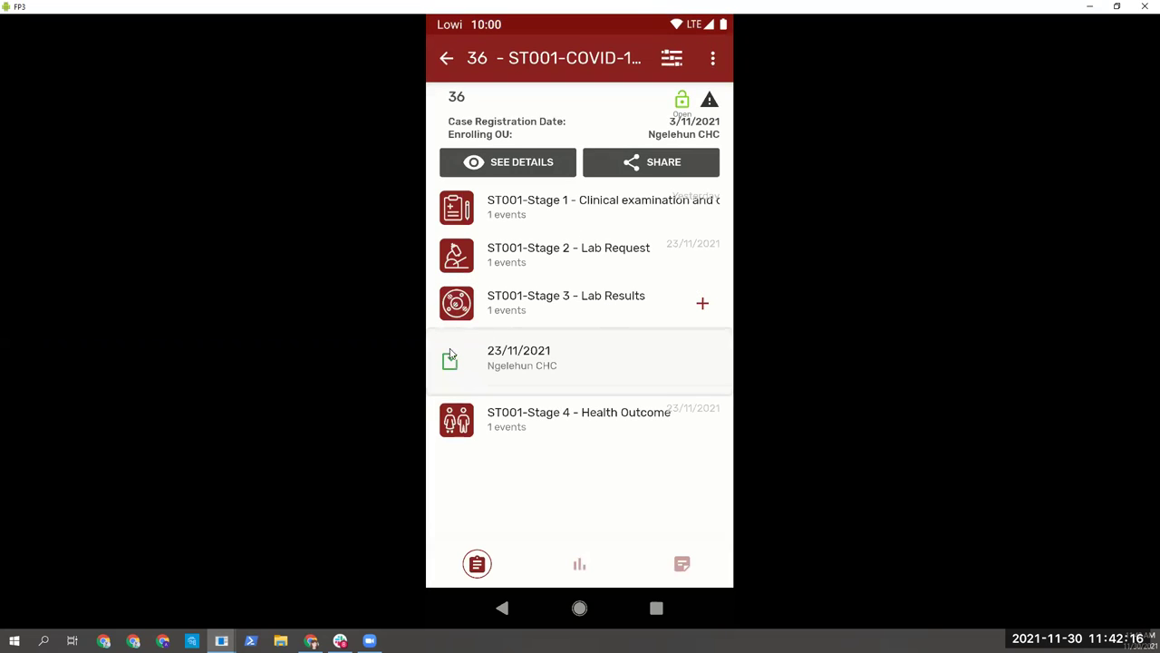
pyautogui.click(553, 371)
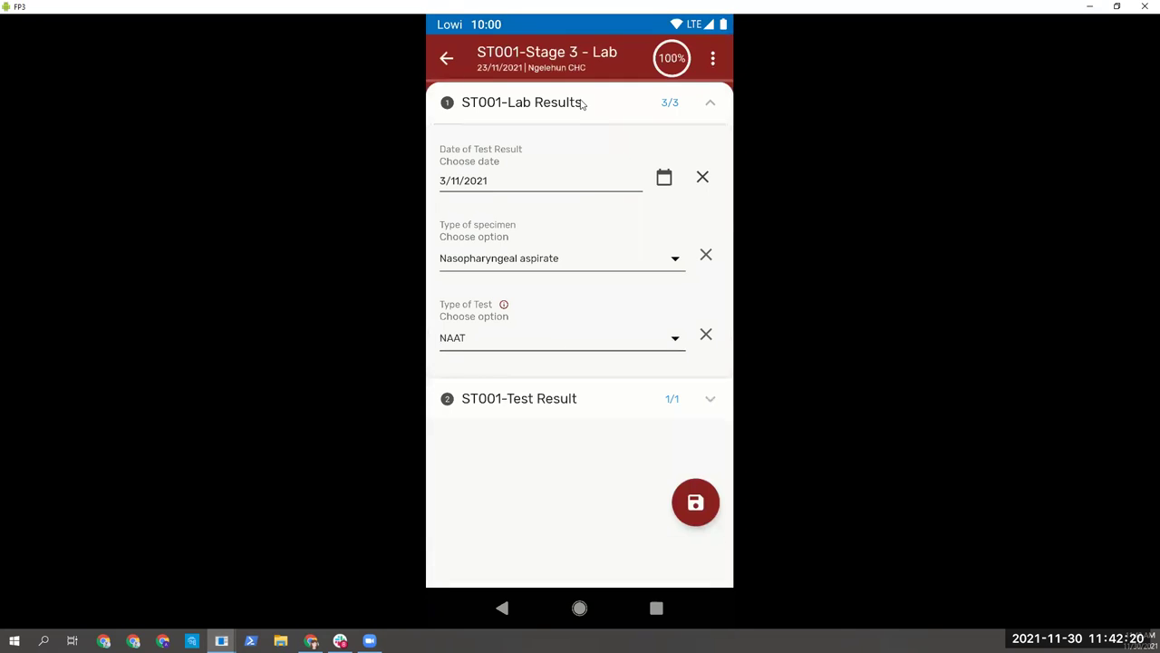
# - Collapse the ST001-Lab Results section, expand ST001-Test Result, and examine the icons and colors of all its options
pyautogui.click(710, 104)
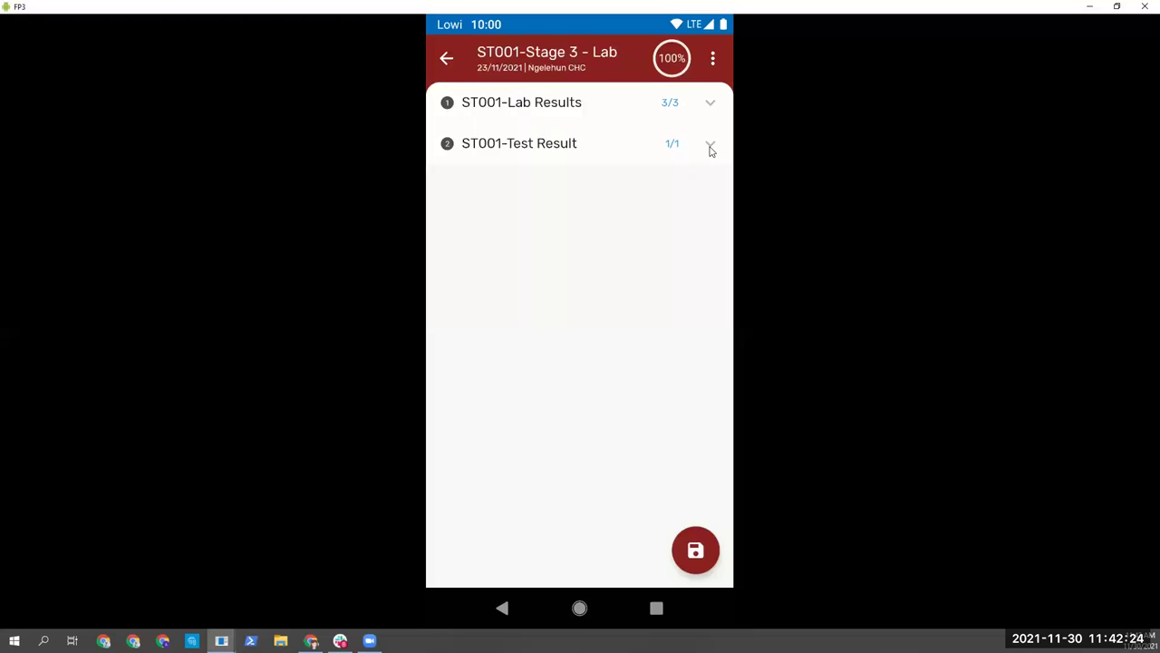
pyautogui.click(711, 148)
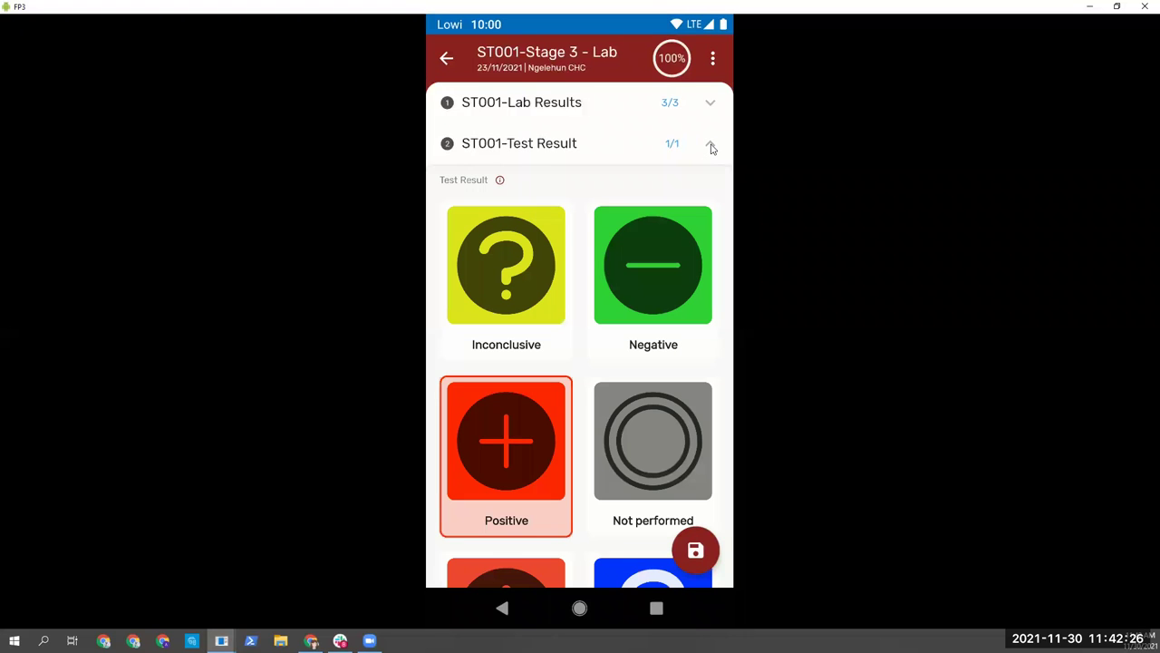
pyautogui.scroll(-2, 573, 283)
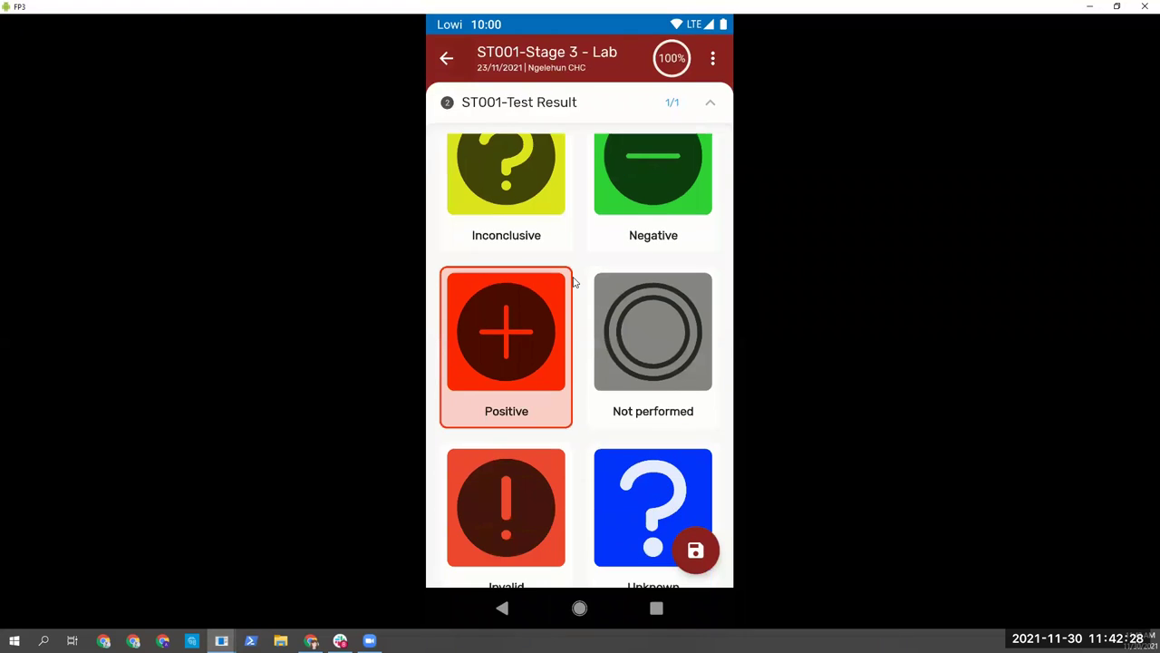
pyautogui.scroll(-2, 573, 283)
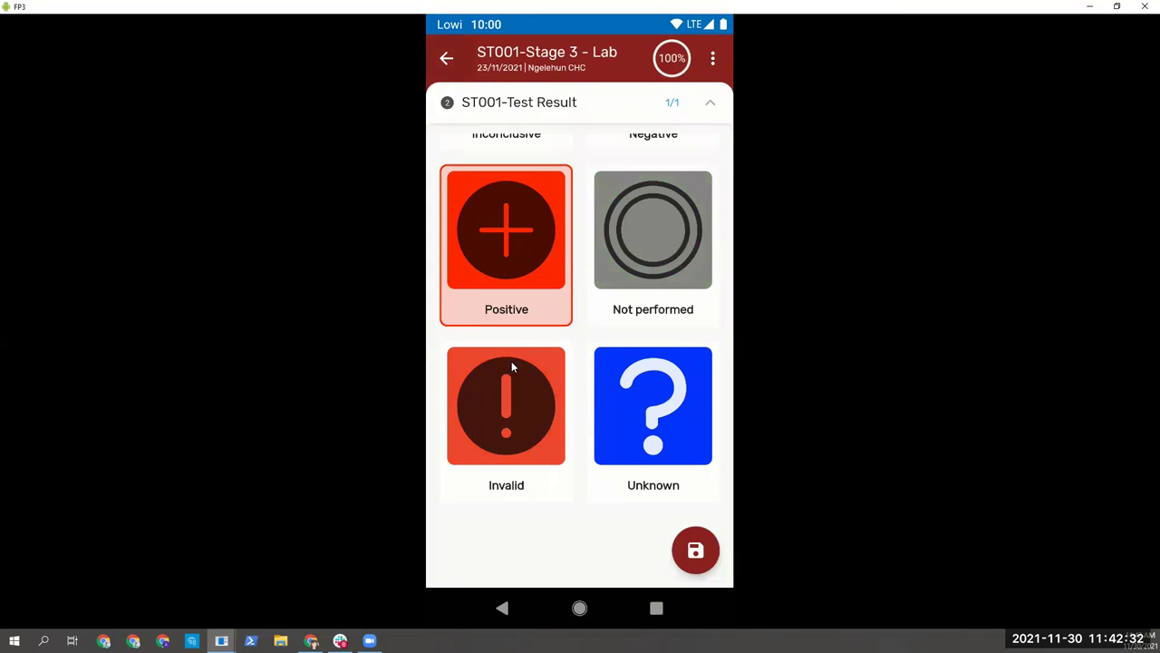
pyautogui.scroll(4, 601, 307)
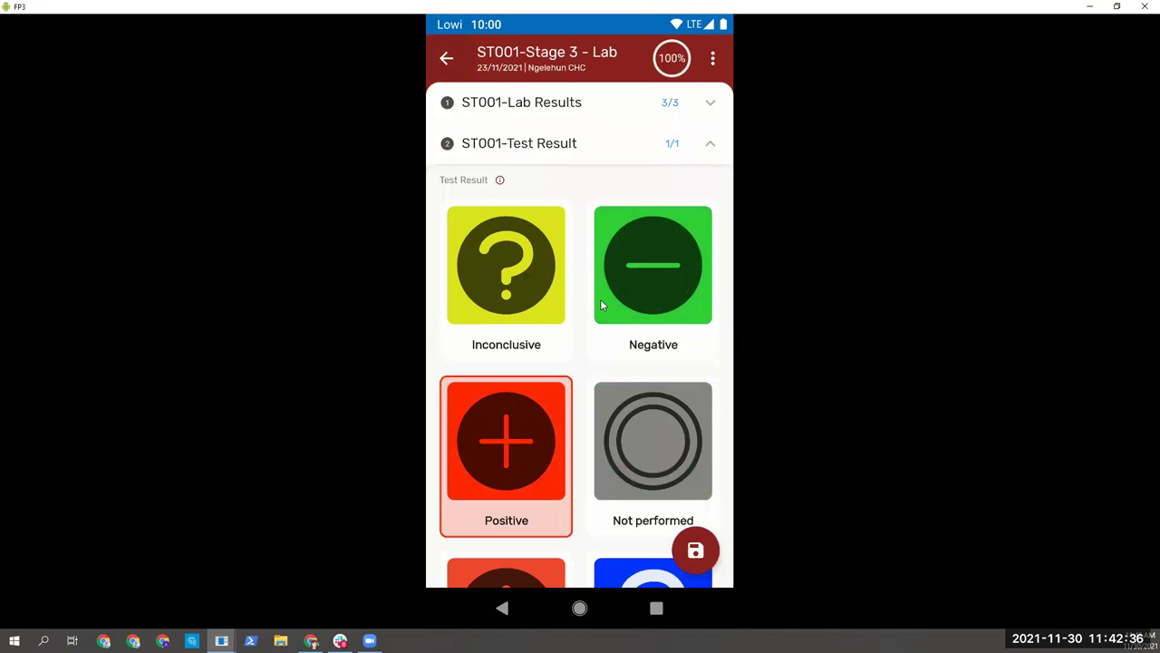
# - Try Inconclusive, Negative and Not performed as the Test Result, and set it back to Positive
pyautogui.click(509, 282)
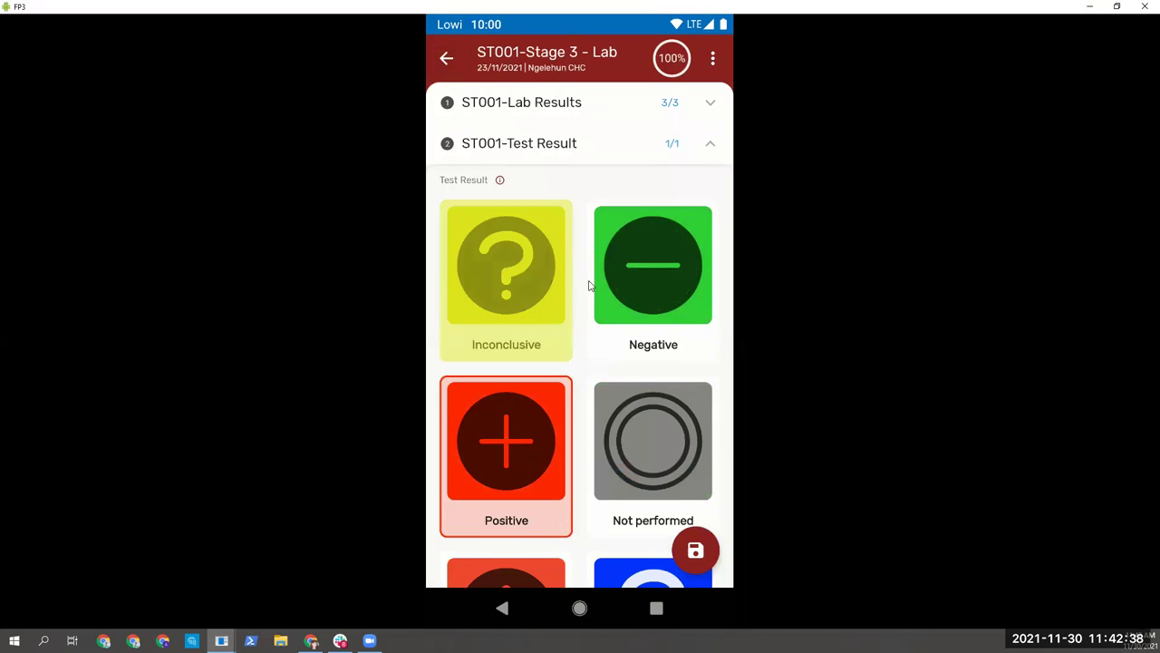
pyautogui.click(624, 290)
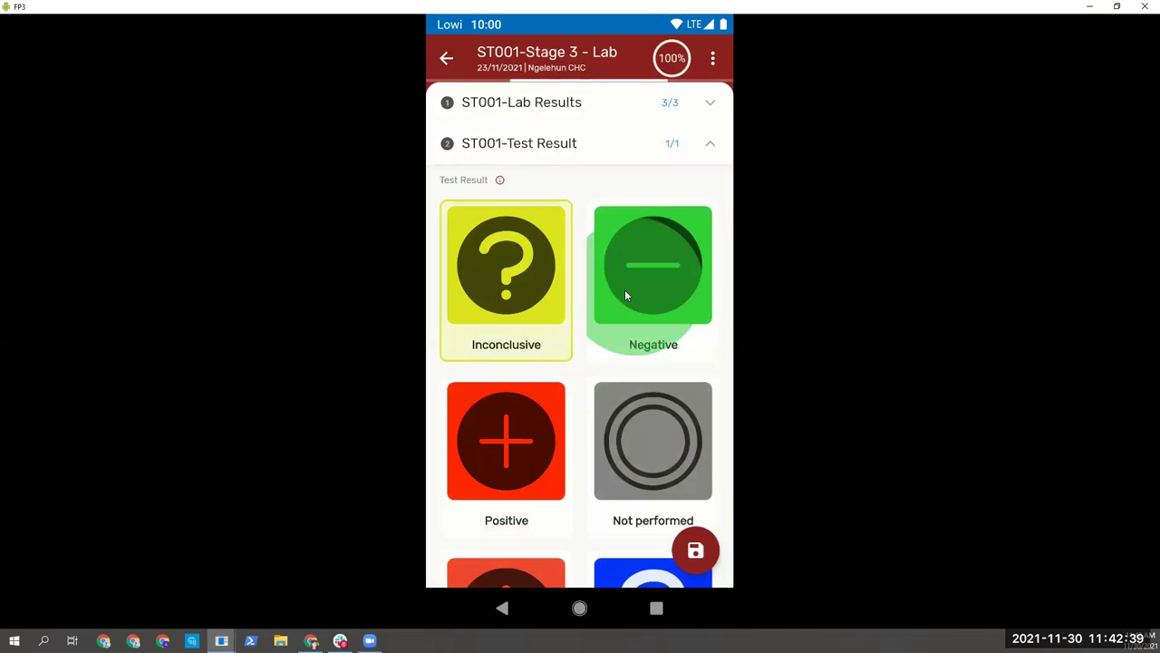
pyautogui.click(634, 448)
pyautogui.click(513, 459)
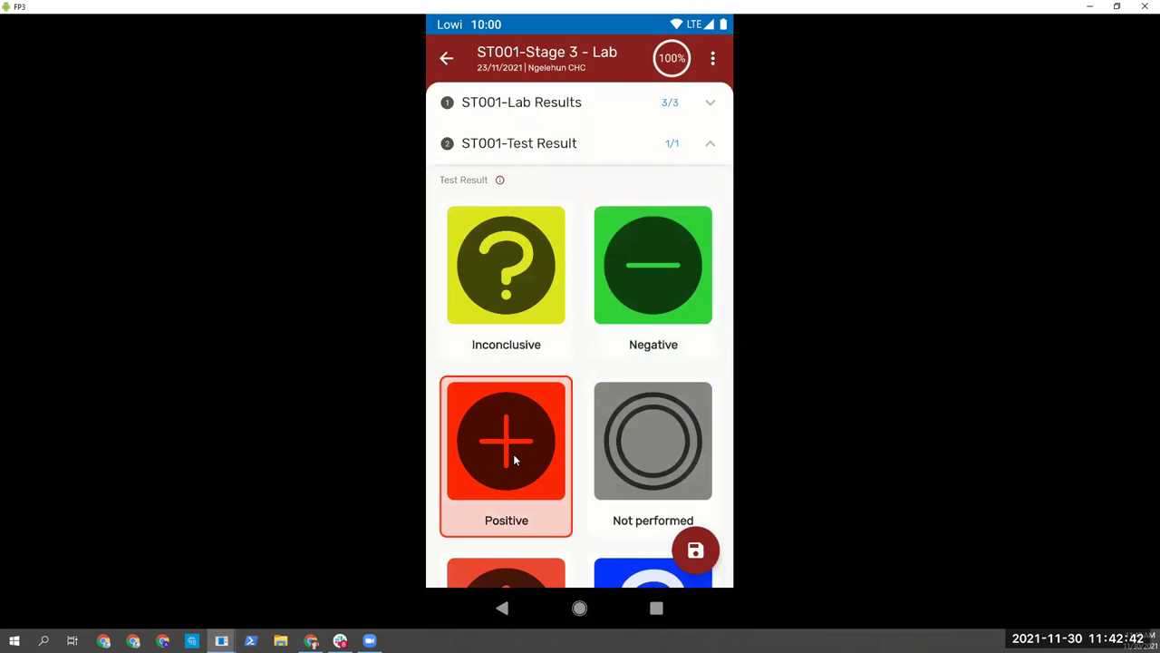
pyautogui.scroll(-3, 512, 459)
pyautogui.scroll(3, 514, 459)
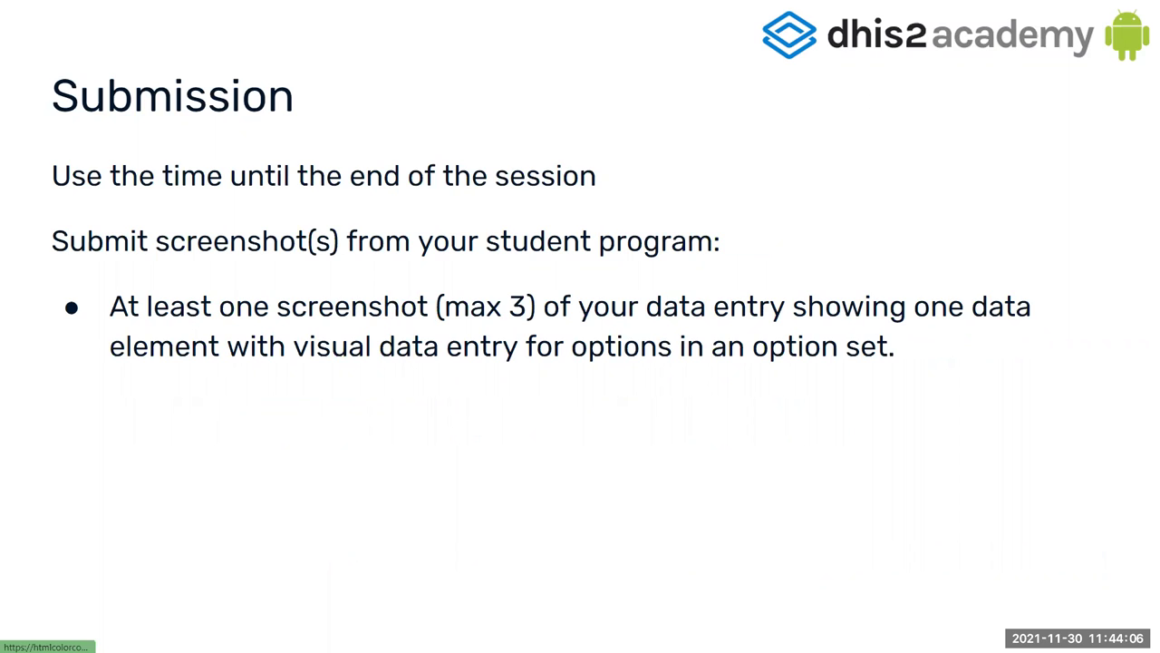
# - Switch between the Submission slide and the DHIS2 Android app to examine the Test Result icon options, ending on the slide
pyautogui.hotkey('alt', 'Tab')
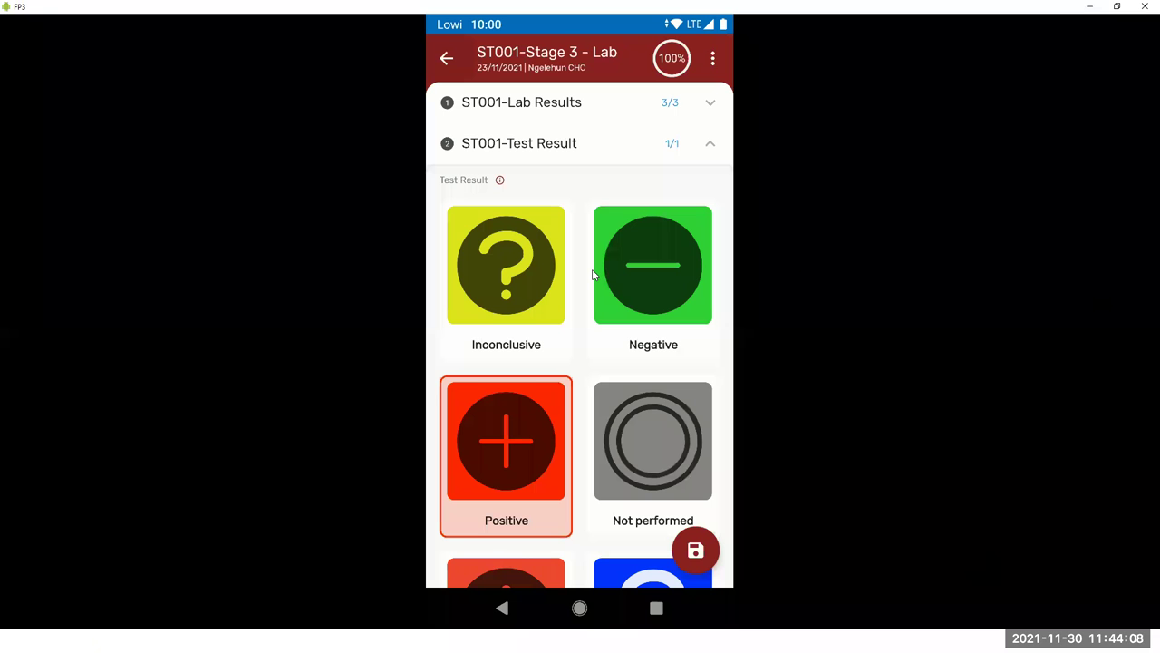
pyautogui.scroll(-2, 593, 275)
pyautogui.scroll(2, 594, 275)
pyautogui.hotkey('alt', 'Tab')
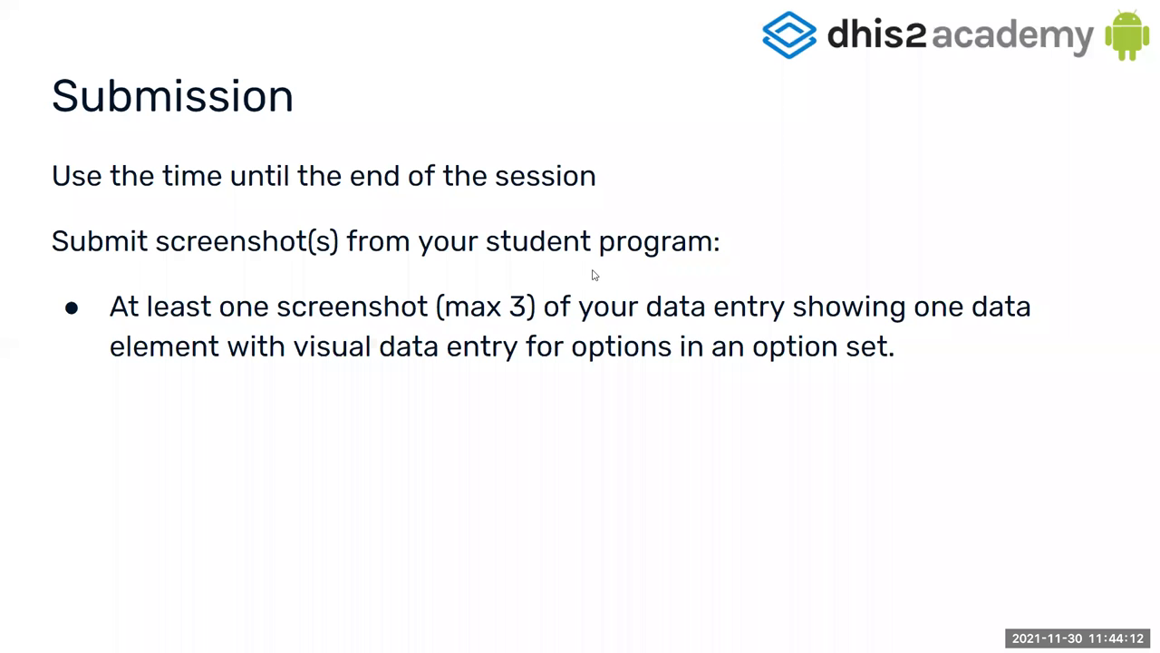
pyautogui.hotkey('alt', 'Tab')
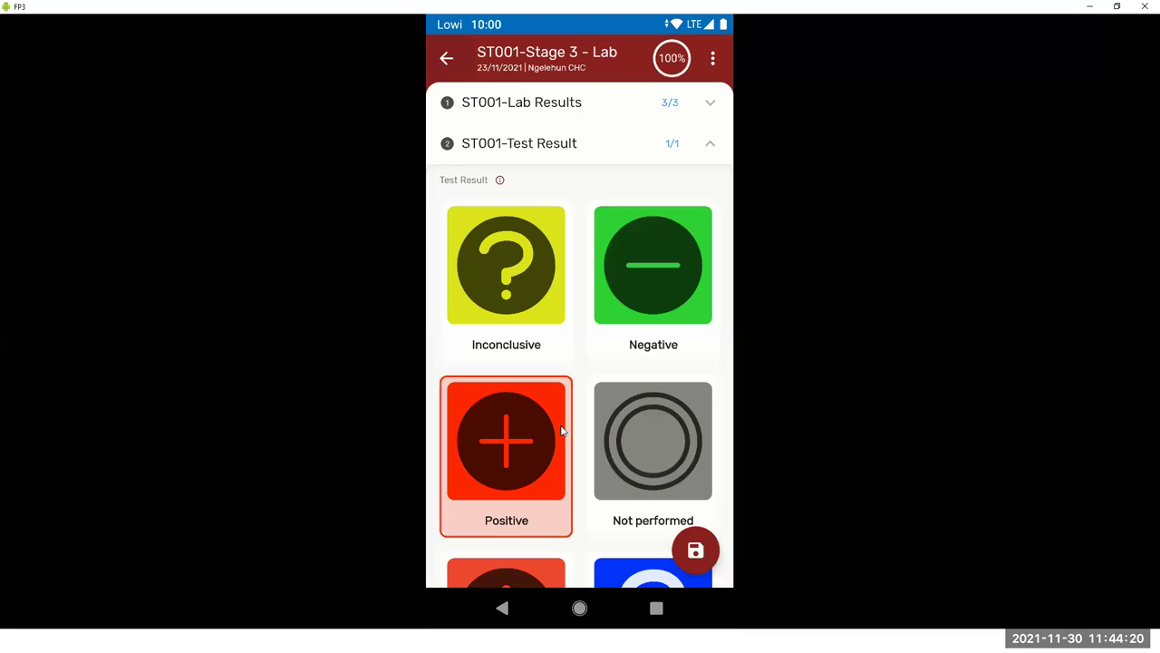
pyautogui.scroll(-3, 562, 432)
pyautogui.scroll(3, 562, 432)
pyautogui.hotkey('alt', 'Tab')
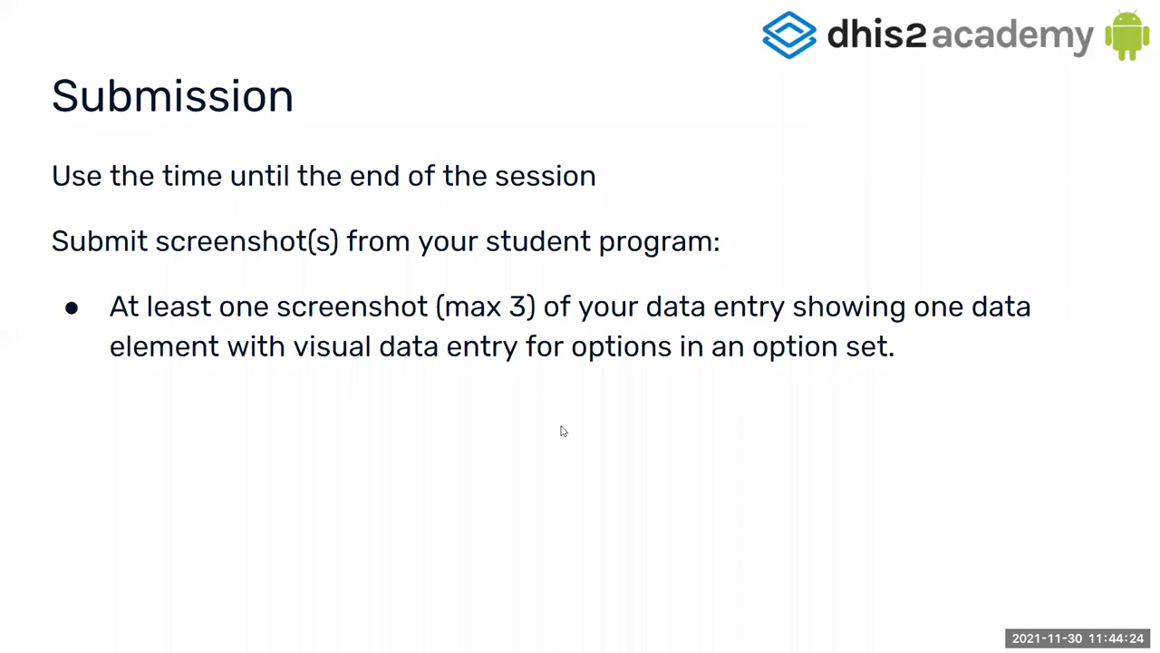